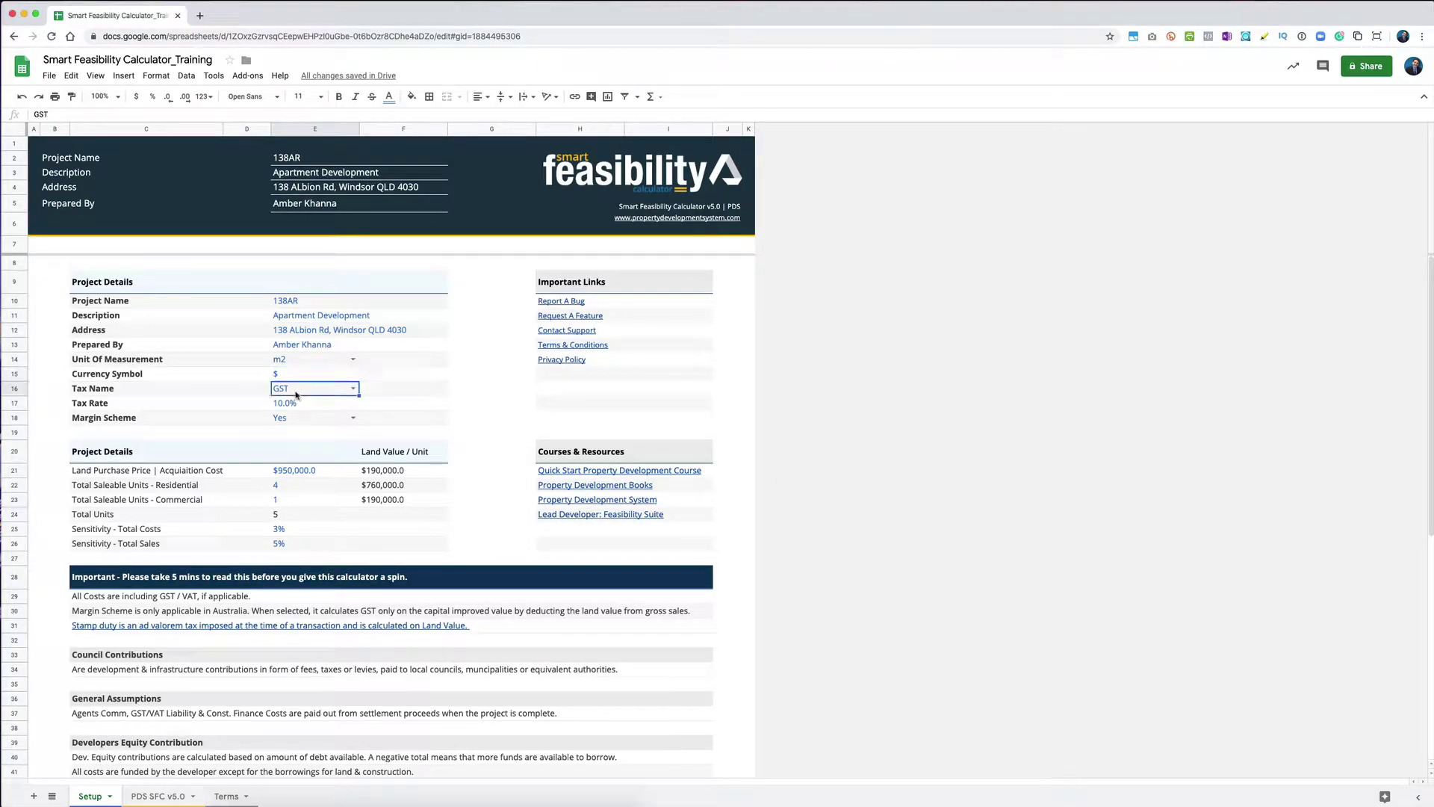
Keep GST as the Setup tax name, review the tax rate and Margin Scheme cells, then view PDS SFC v5.0.
{"action": "left_click", "coordinate": [353, 389]}
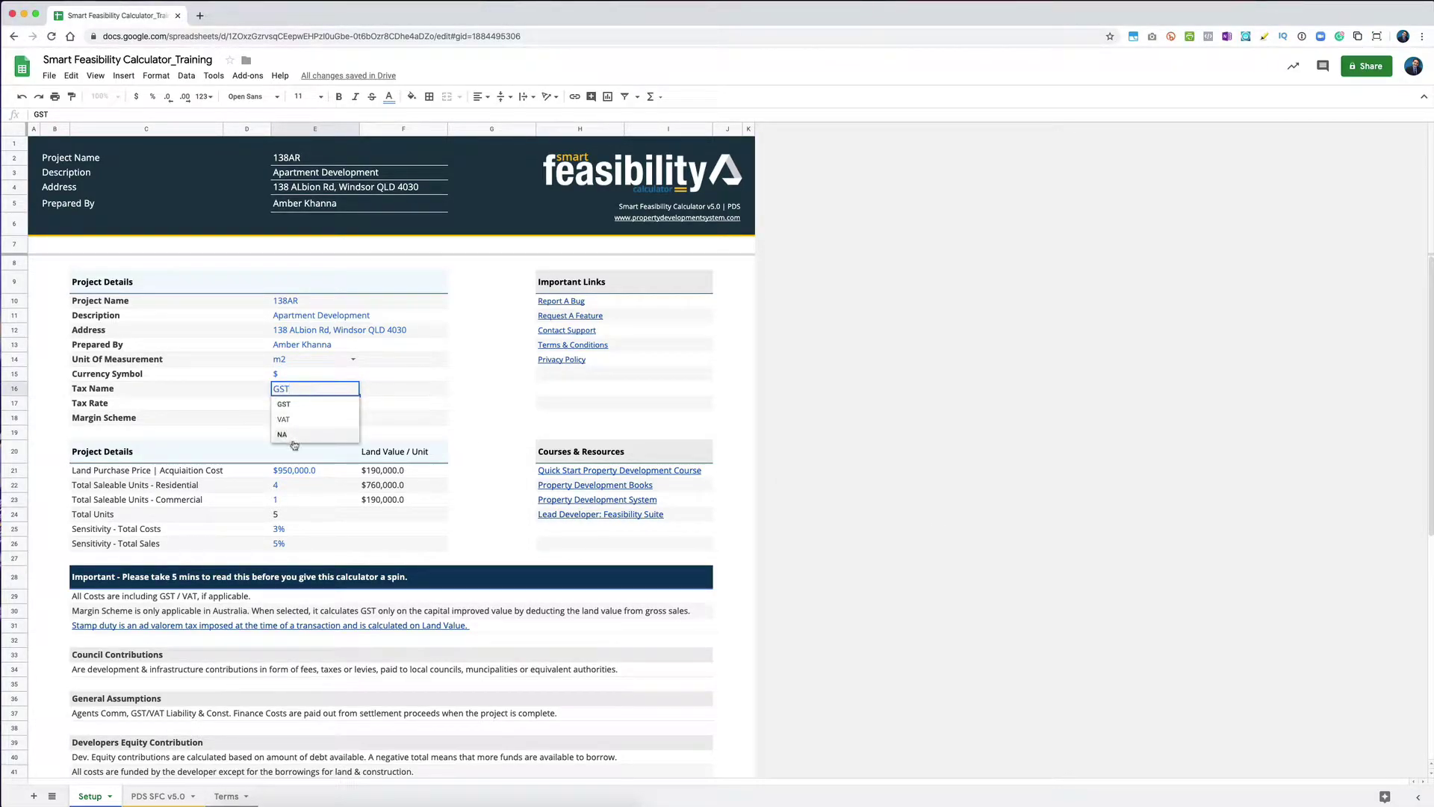
{"action": "left_click", "coordinate": [273, 410]}
{"action": "left_click", "coordinate": [309, 404]}
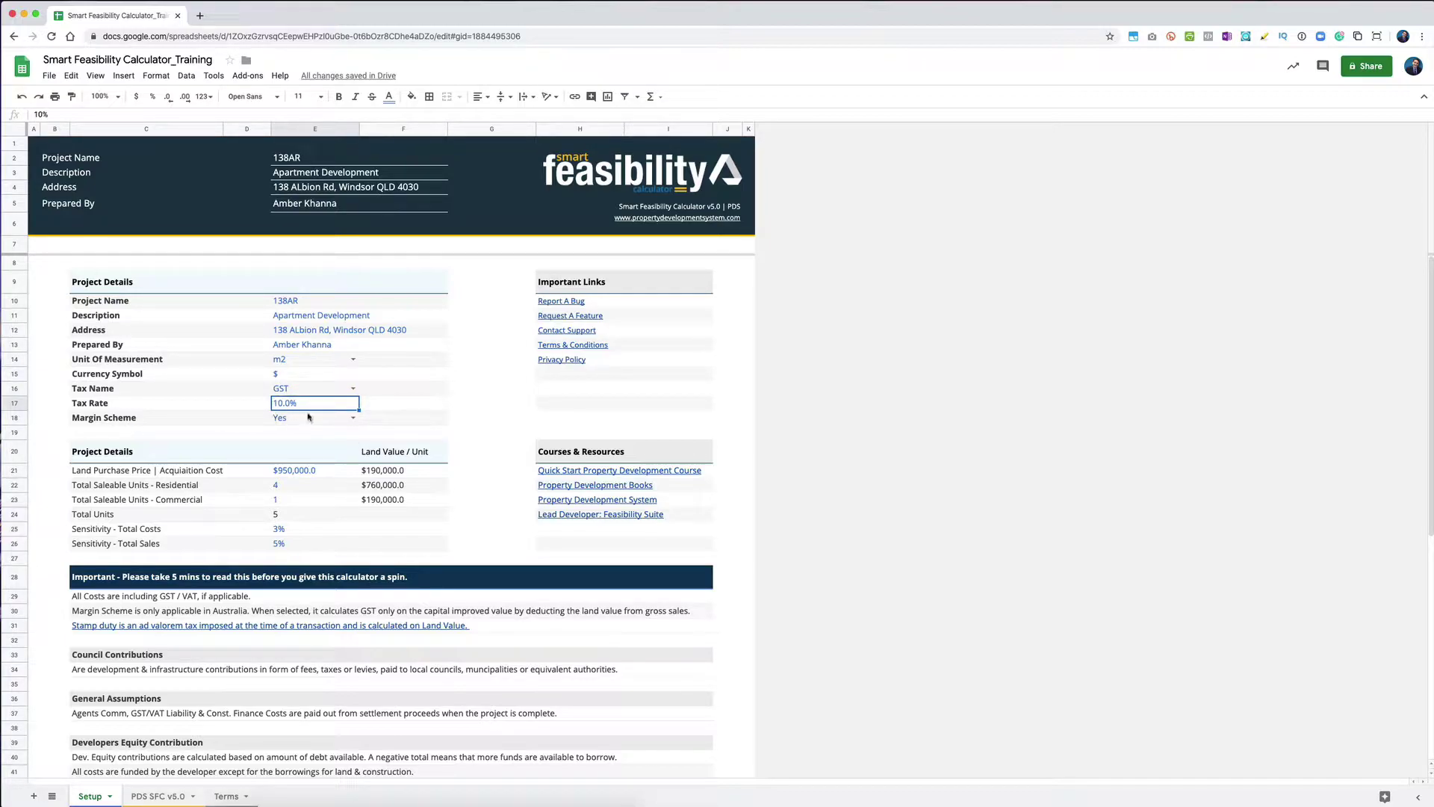
{"action": "left_click", "coordinate": [302, 424]}
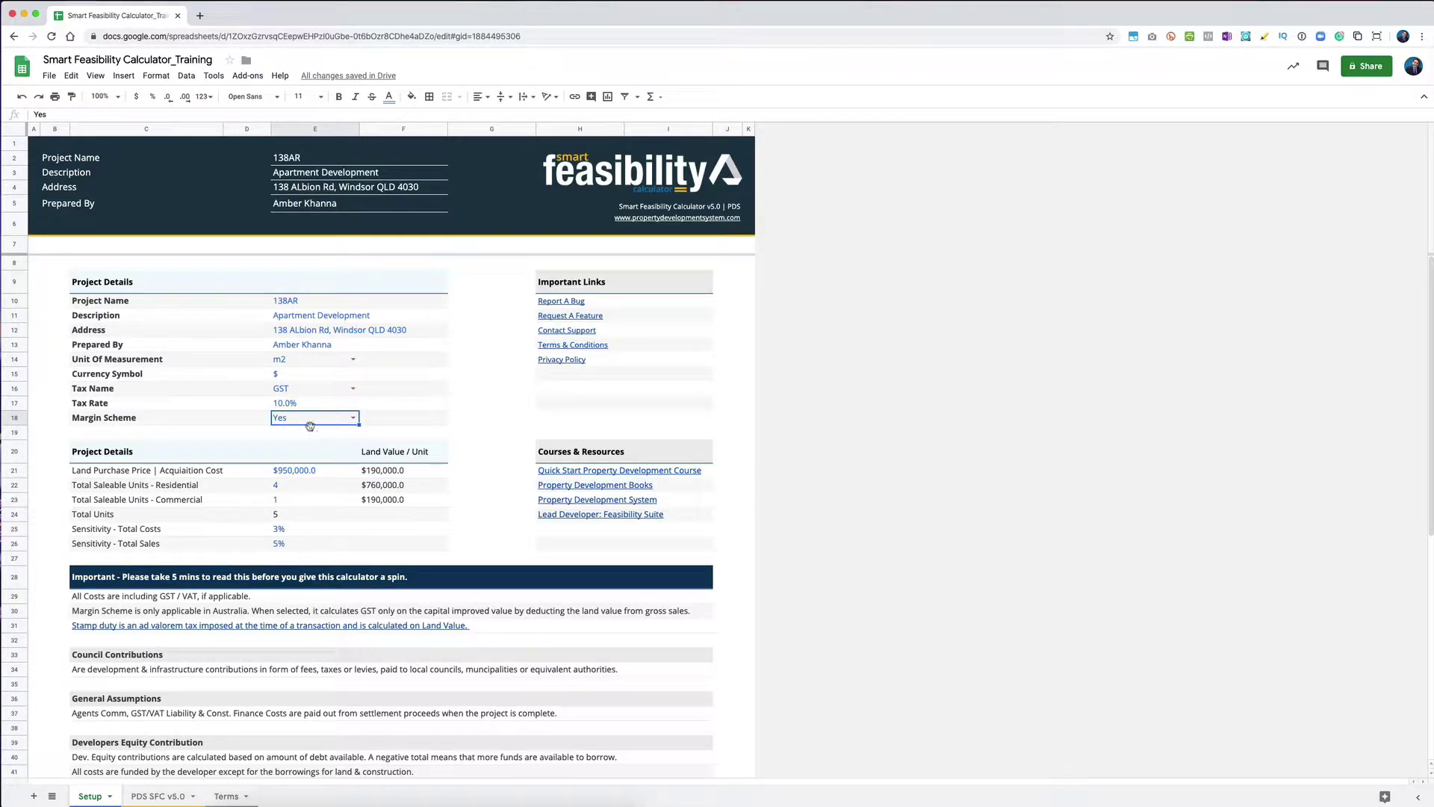
{"action": "left_click", "coordinate": [147, 798]}
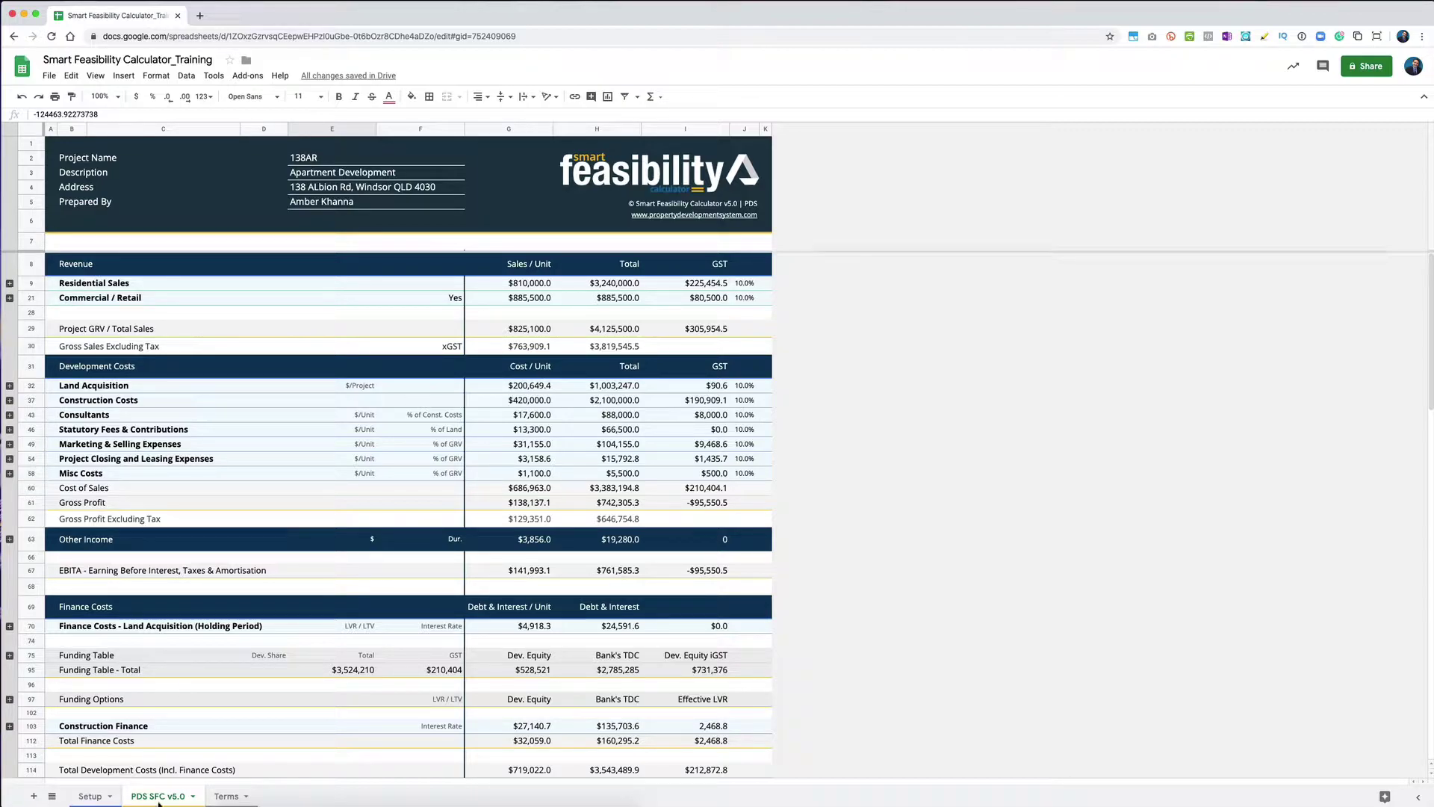
{"action": "left_click", "coordinate": [90, 796]}
{"action": "scroll", "coordinate": [340, 561], "scroll_direction": "down", "scroll_amount": 3}
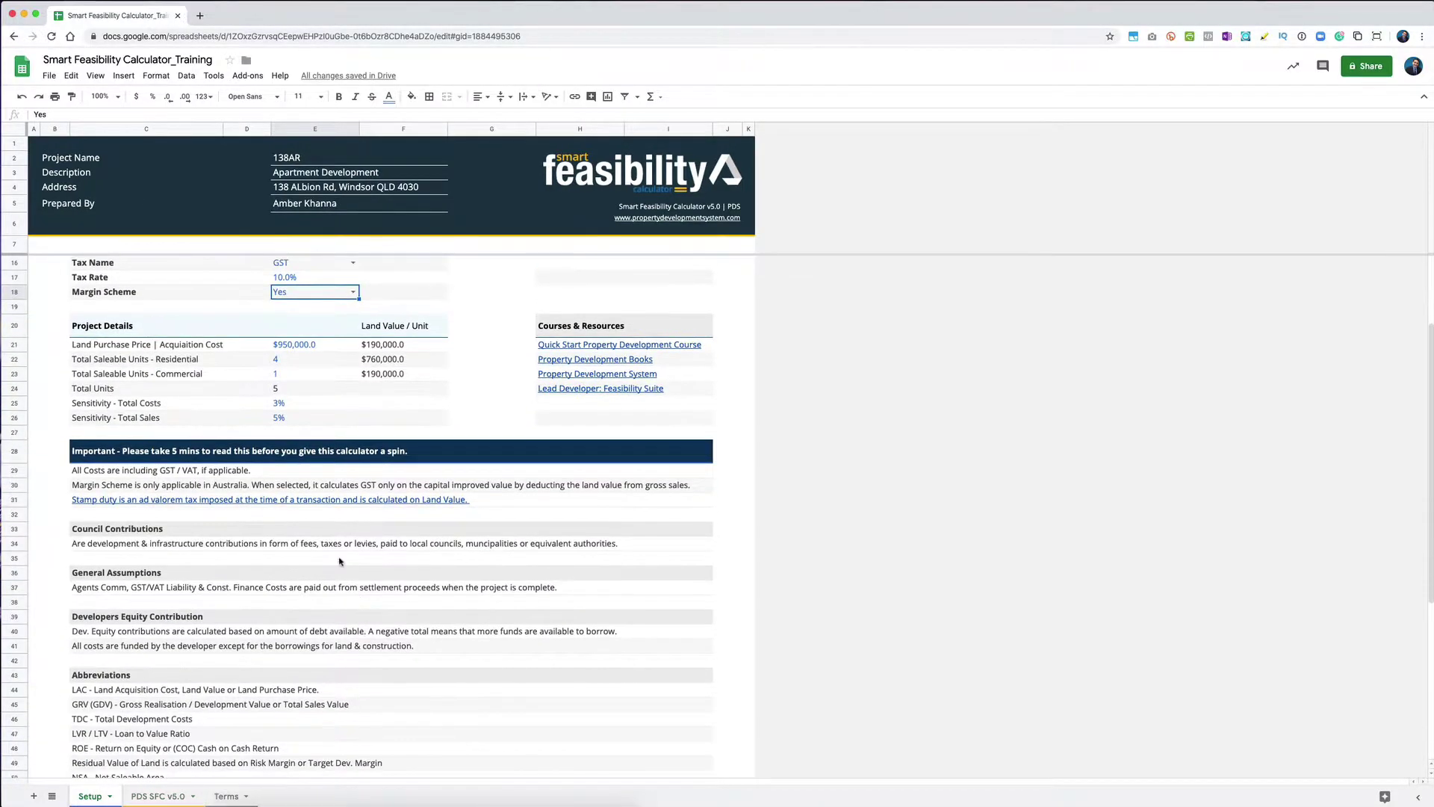
{"action": "left_click", "coordinate": [158, 795]}
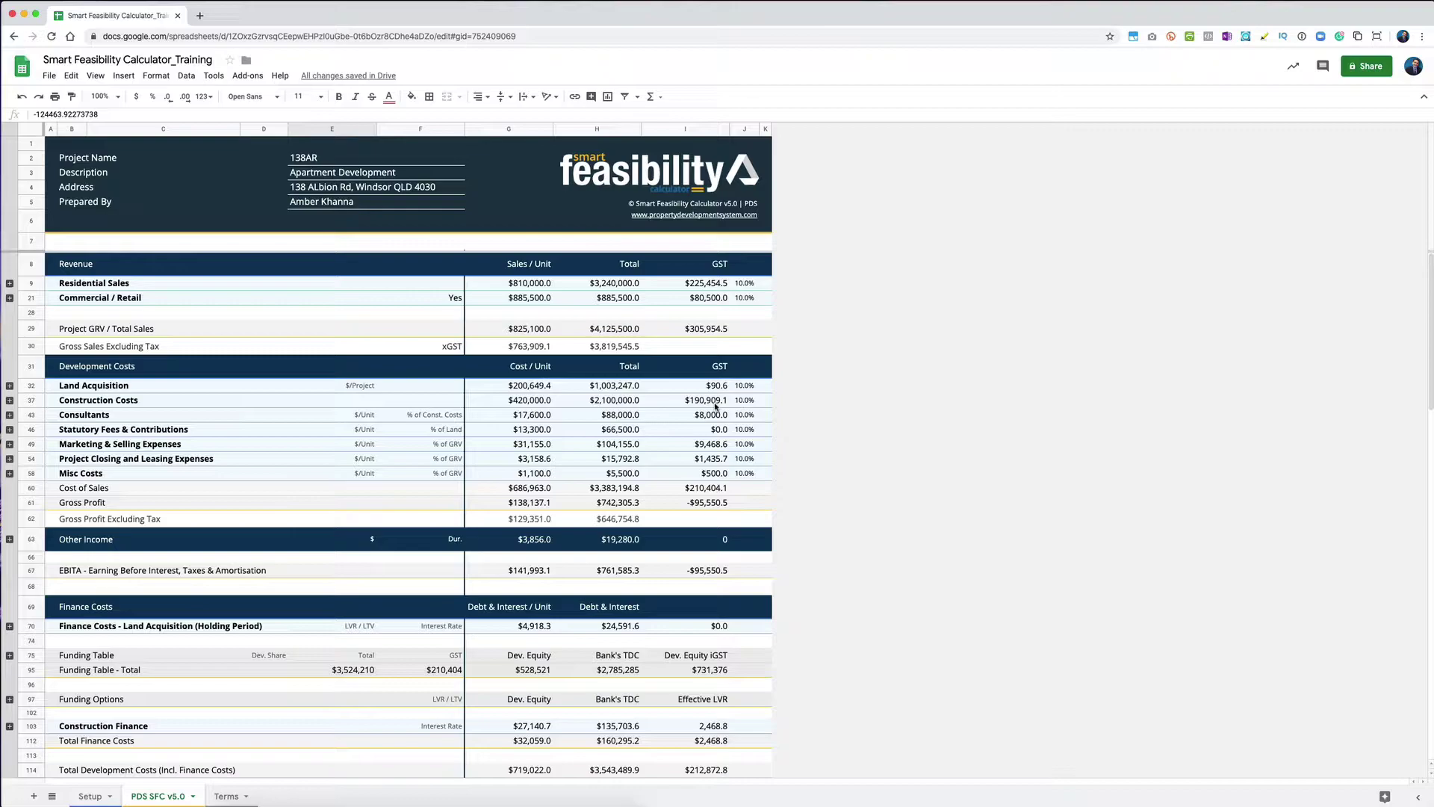
{"action": "left_click", "coordinate": [702, 507]}
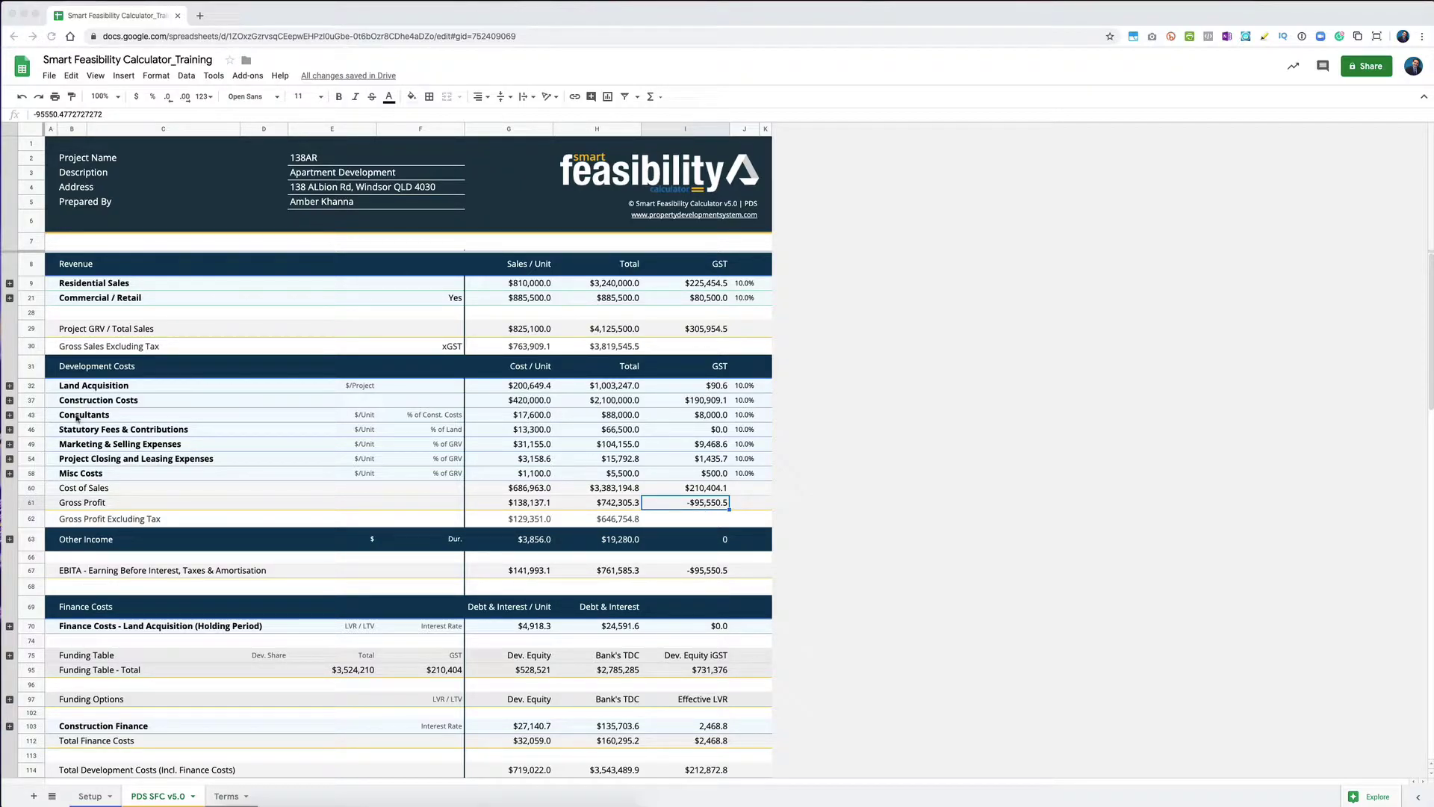
Expand all row groups on the PDS SFC v5.0 sheet.
{"action": "right_click", "coordinate": [10, 289]}
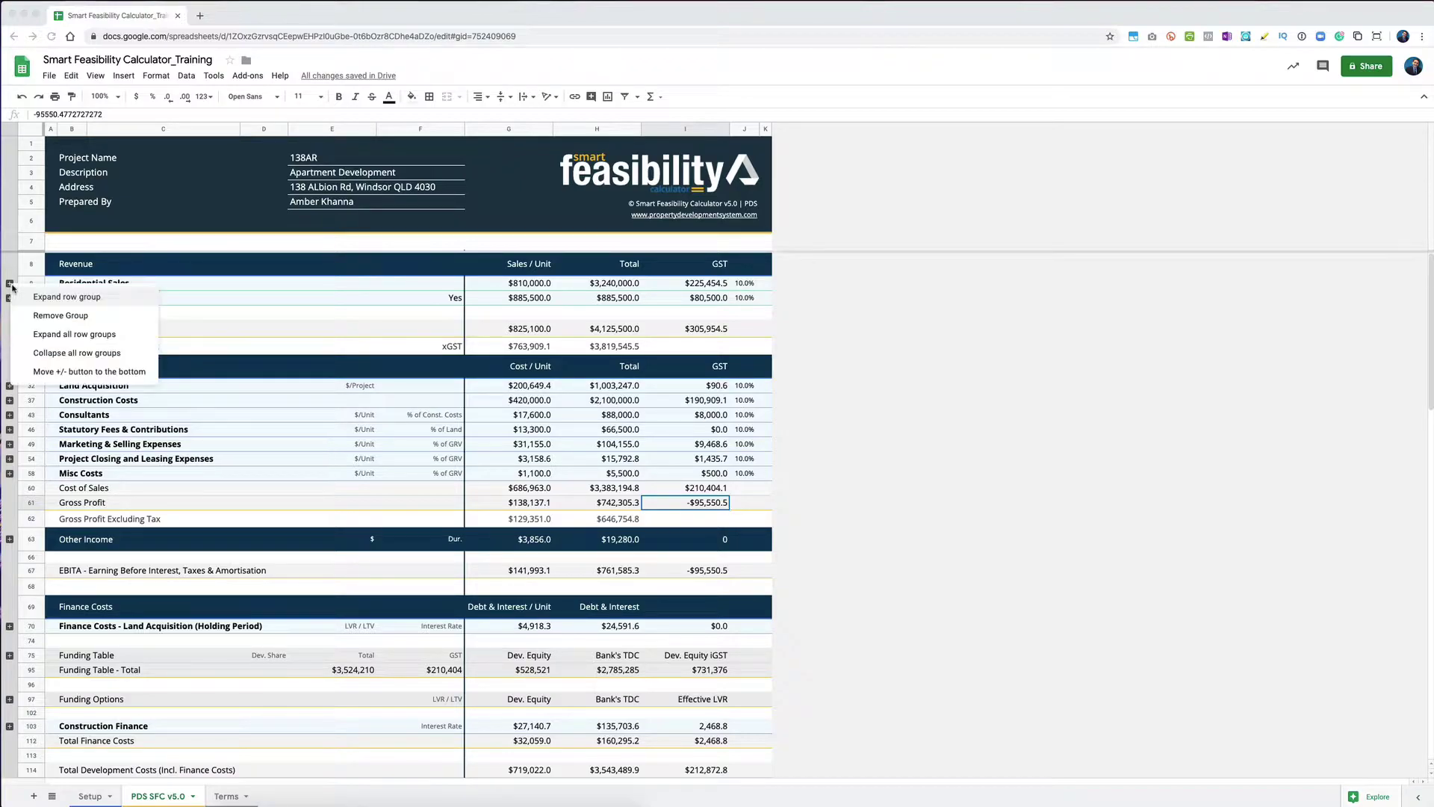
{"action": "left_click", "coordinate": [73, 348]}
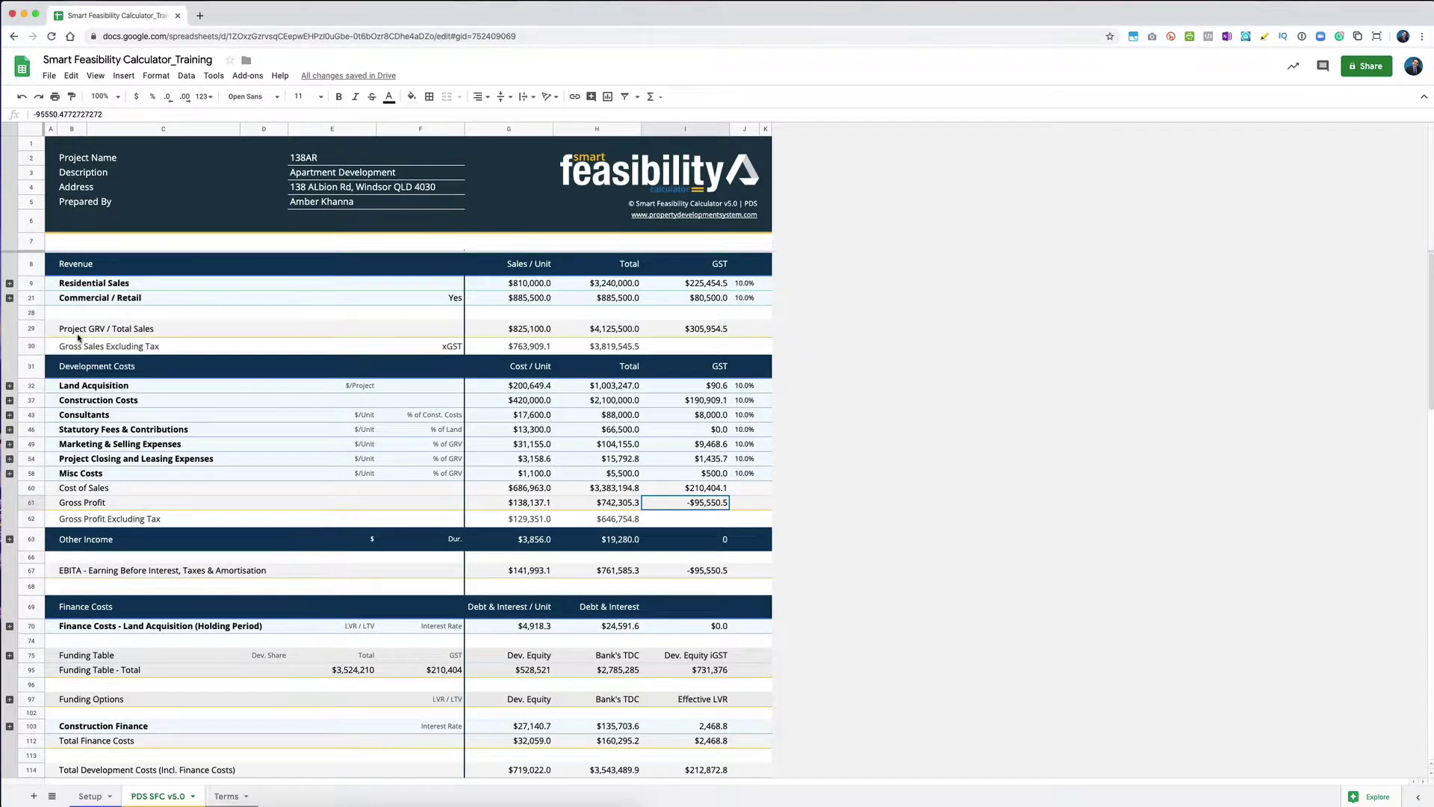
{"action": "right_click", "coordinate": [11, 286]}
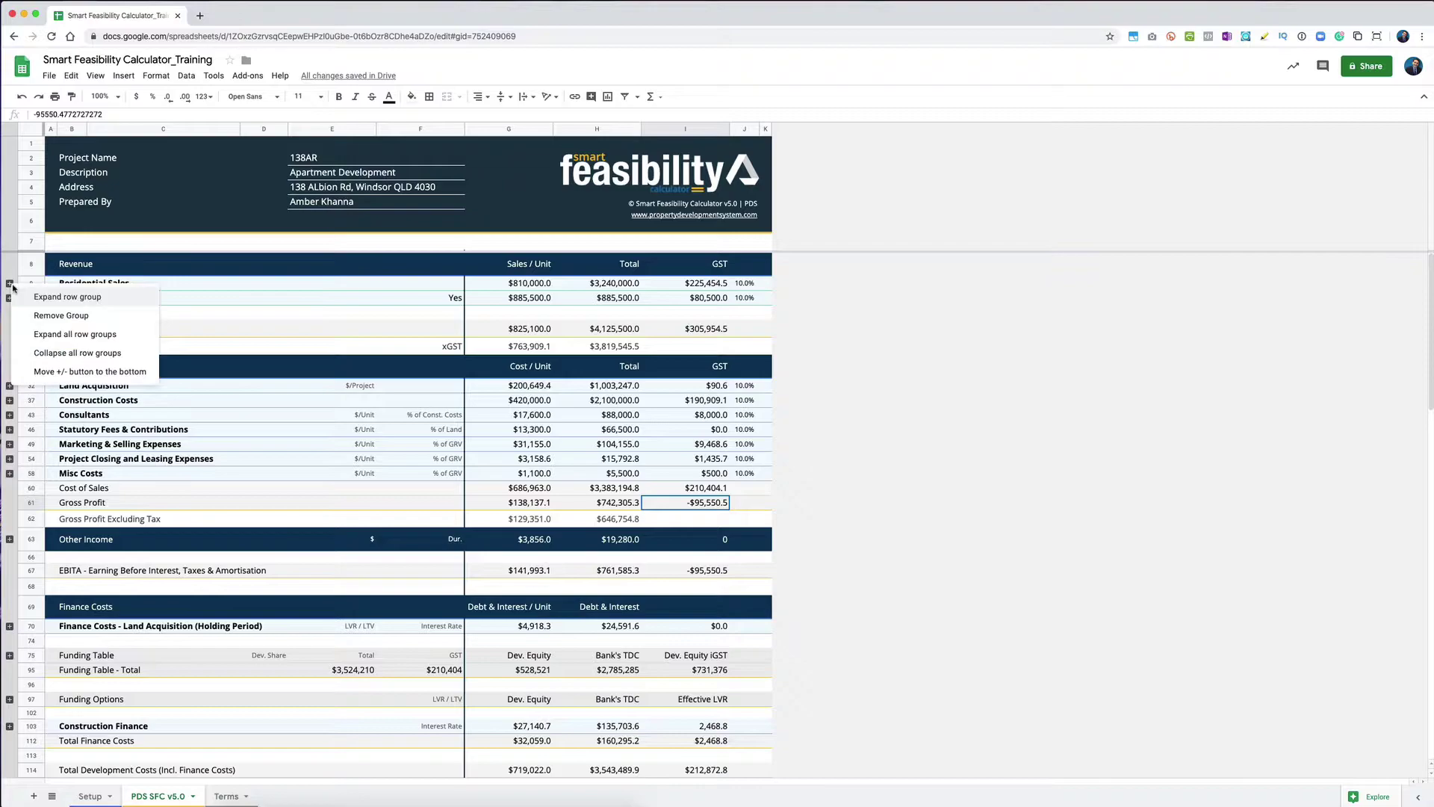
{"action": "left_click", "coordinate": [75, 334]}
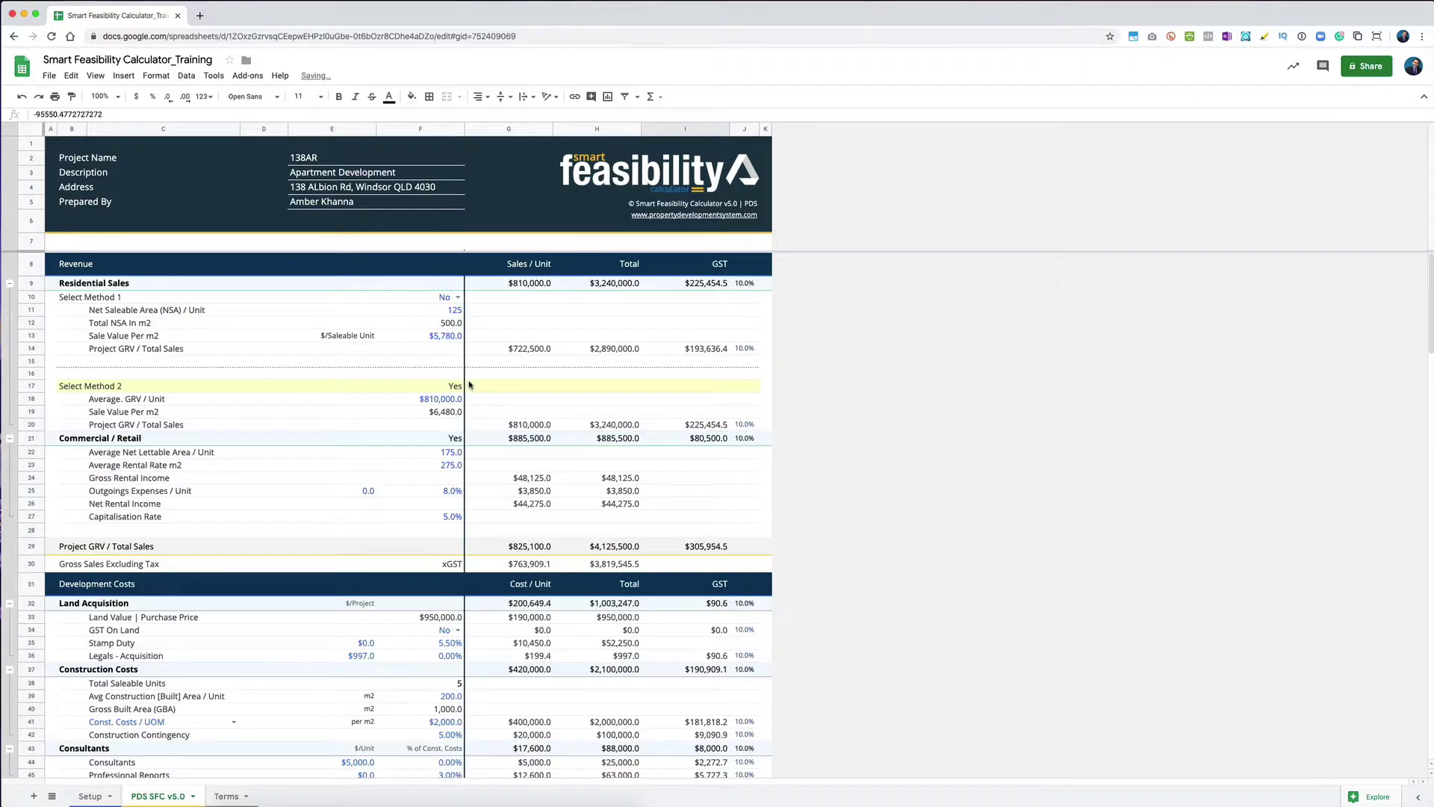
Zoom the sheet to 150%, then settle at 125% and select the Net Saleable Area / Unit label.
{"action": "left_click", "coordinate": [105, 95]}
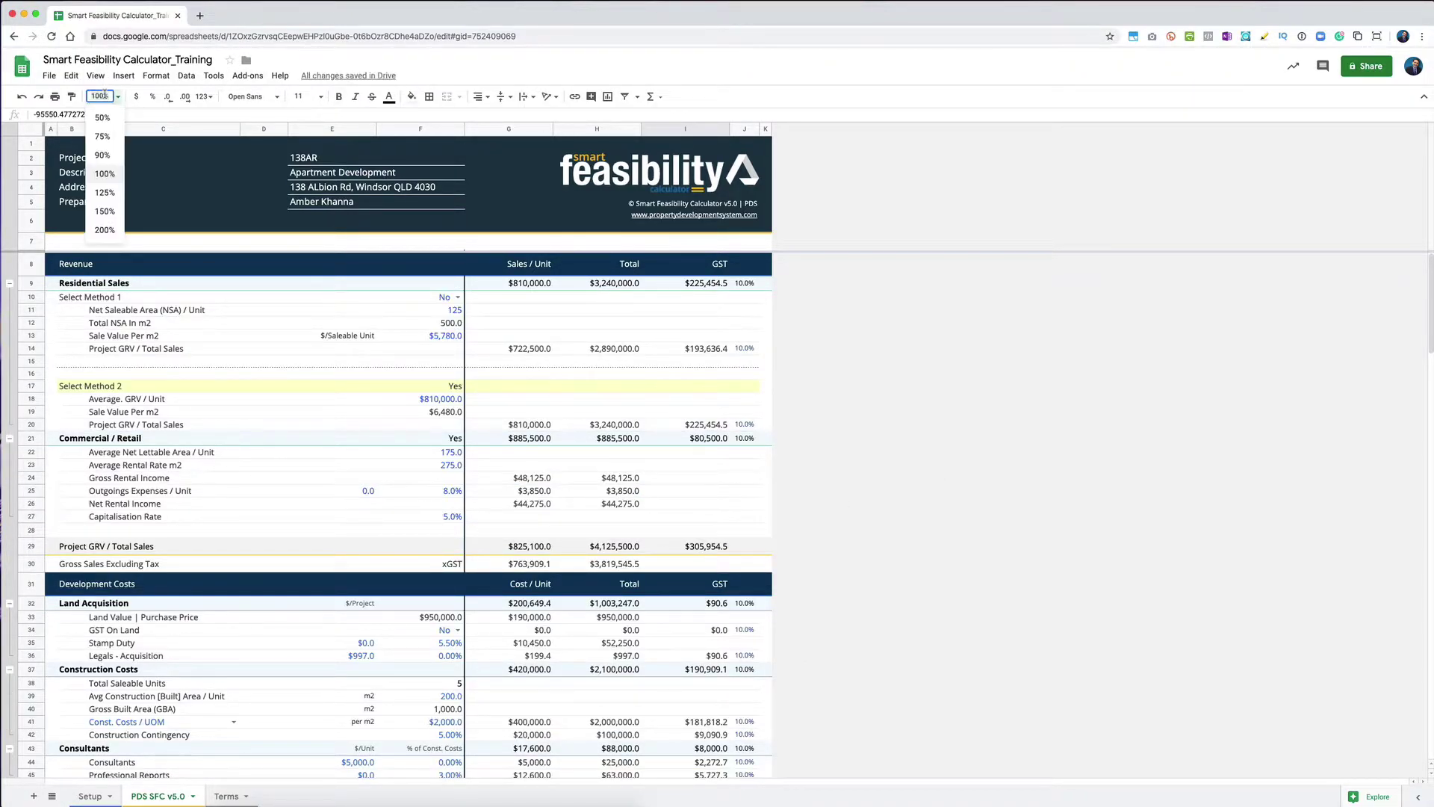
{"action": "left_click", "coordinate": [105, 210]}
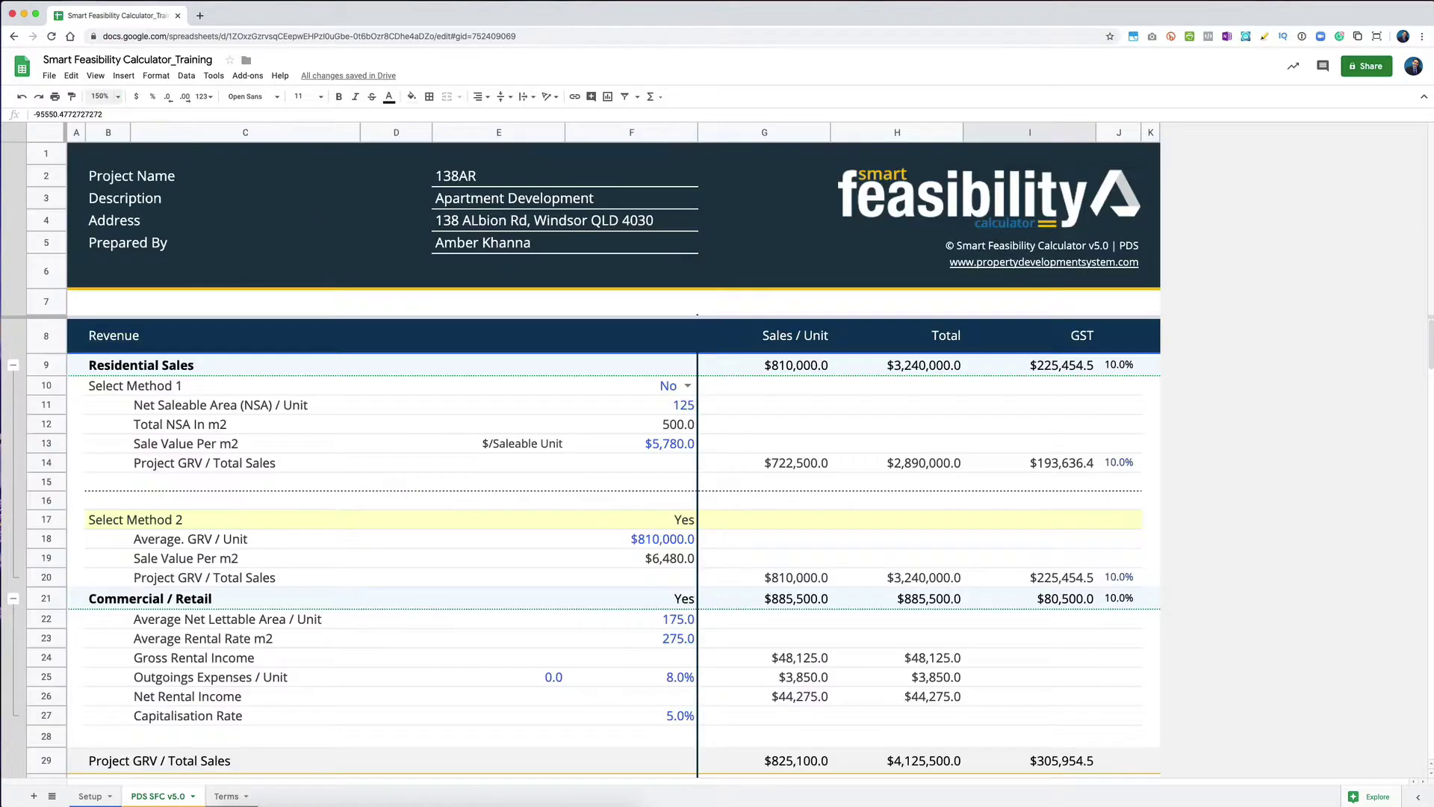
{"action": "left_click", "coordinate": [105, 96]}
{"action": "left_click", "coordinate": [105, 193]}
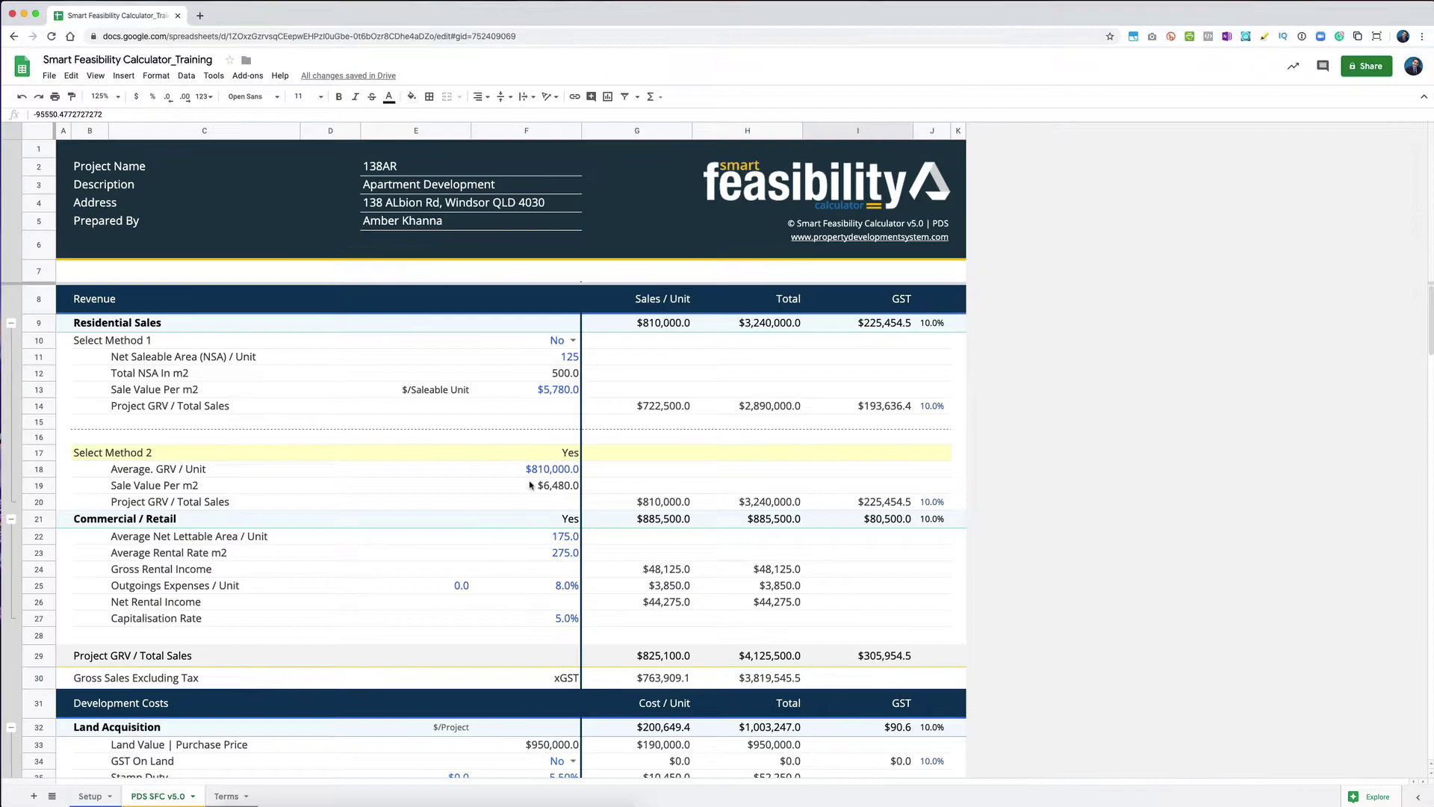
{"action": "left_click", "coordinate": [259, 360]}
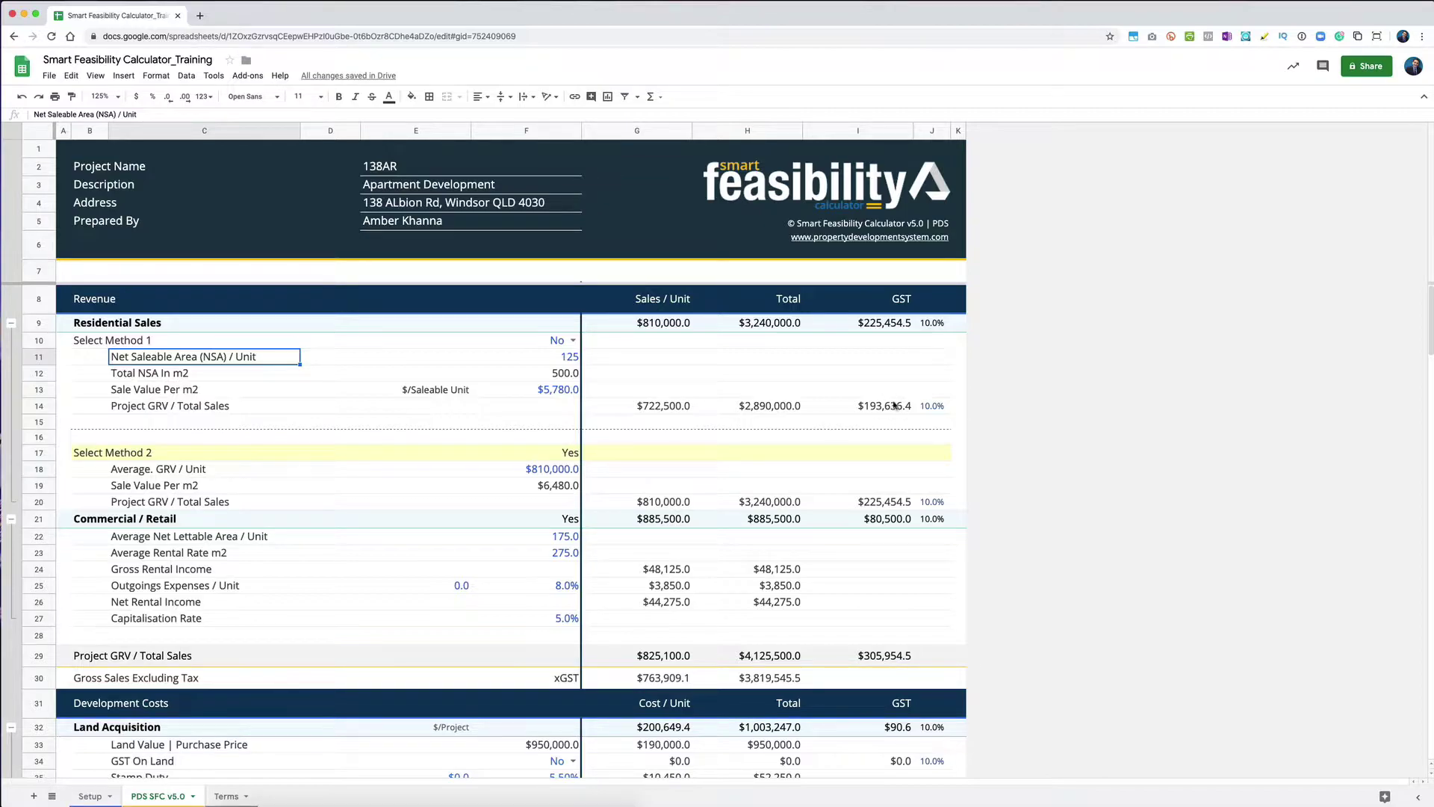
Scroll down to row 34 and set GST On Land in F34 to Yes.
{"action": "scroll", "coordinate": [894, 404], "scroll_direction": "down", "scroll_amount": 1}
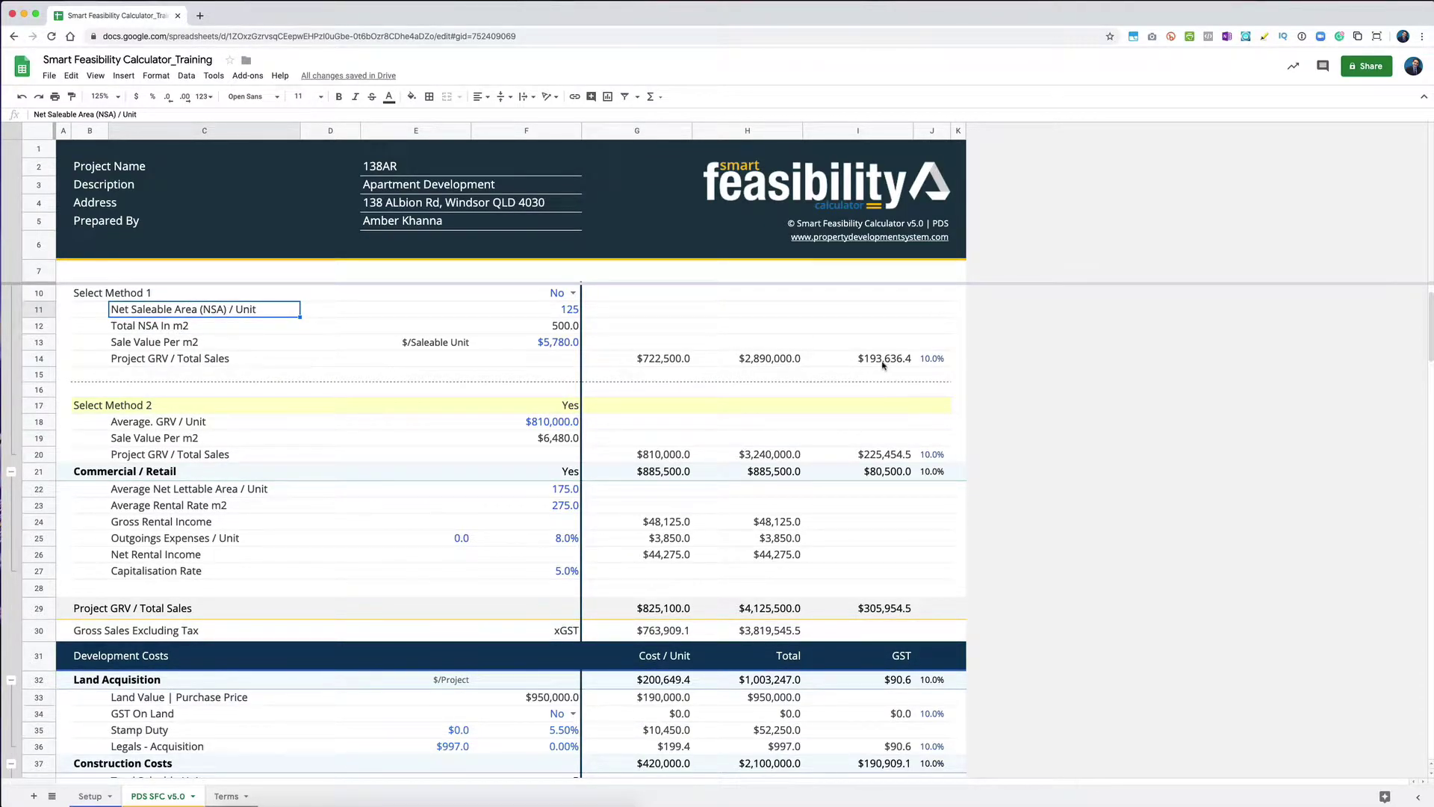
{"action": "scroll", "coordinate": [883, 364], "scroll_direction": "down", "scroll_amount": 2}
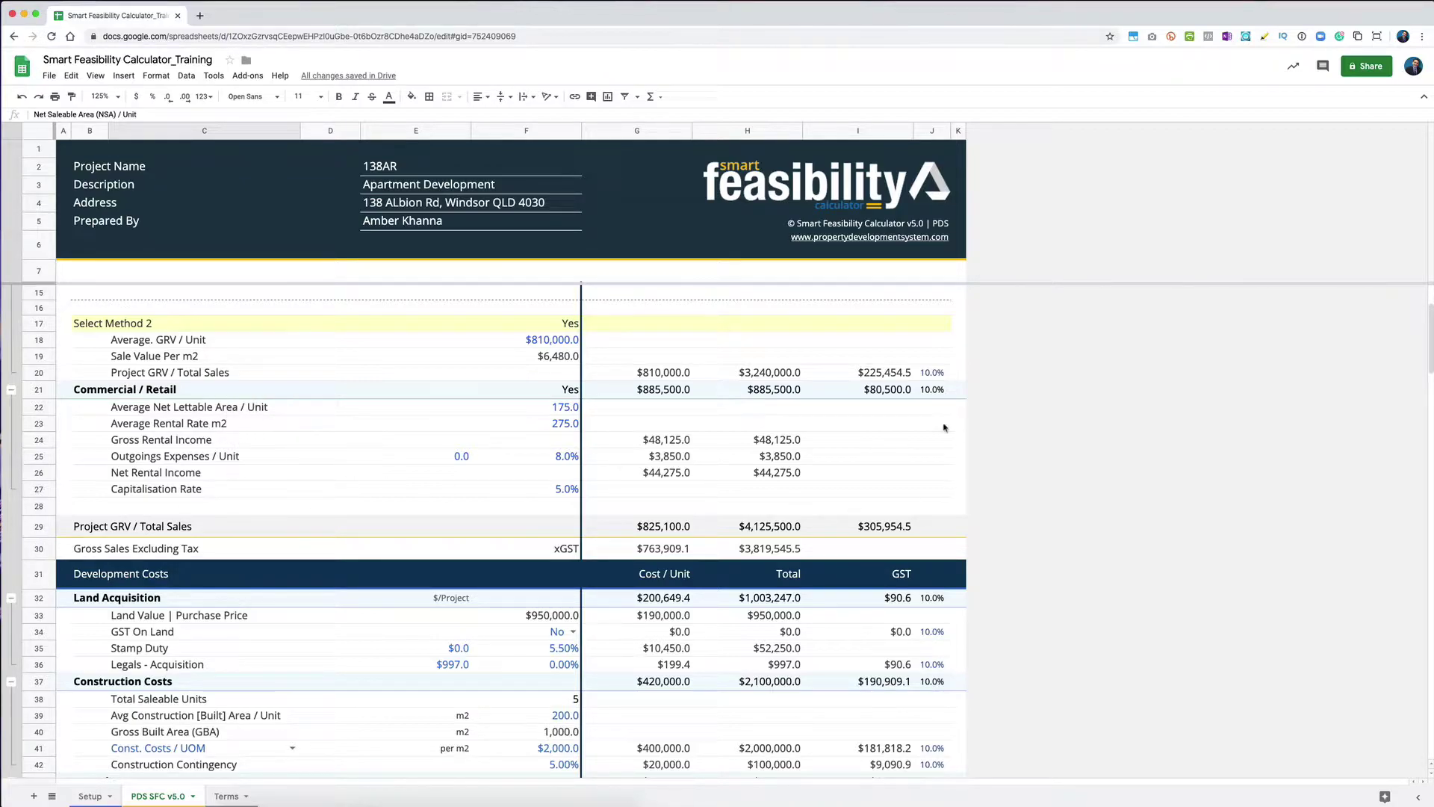
{"action": "scroll", "coordinate": [899, 474], "scroll_direction": "down", "scroll_amount": 3}
{"action": "scroll", "coordinate": [897, 474], "scroll_direction": "down", "scroll_amount": 3}
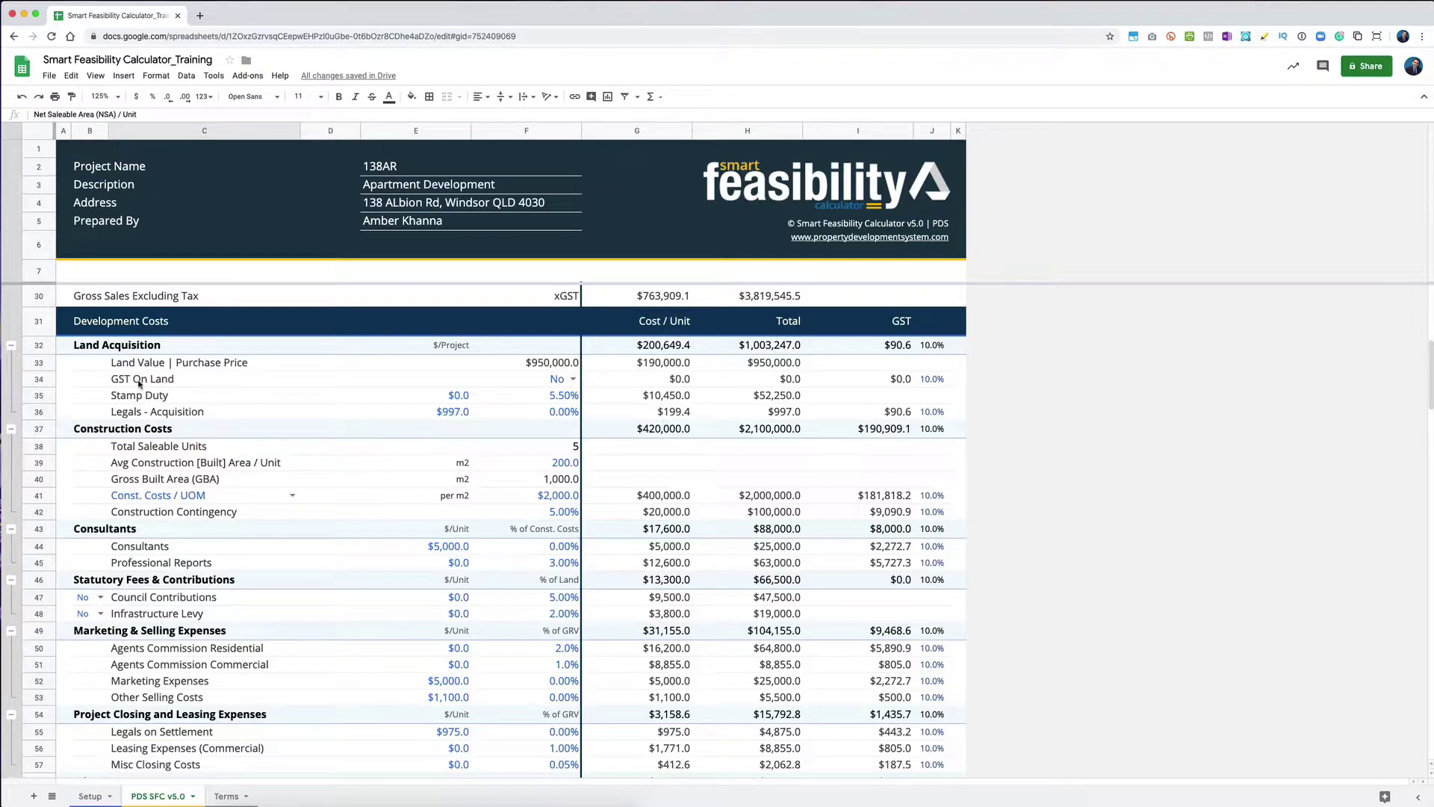
{"action": "left_click", "coordinate": [560, 382]}
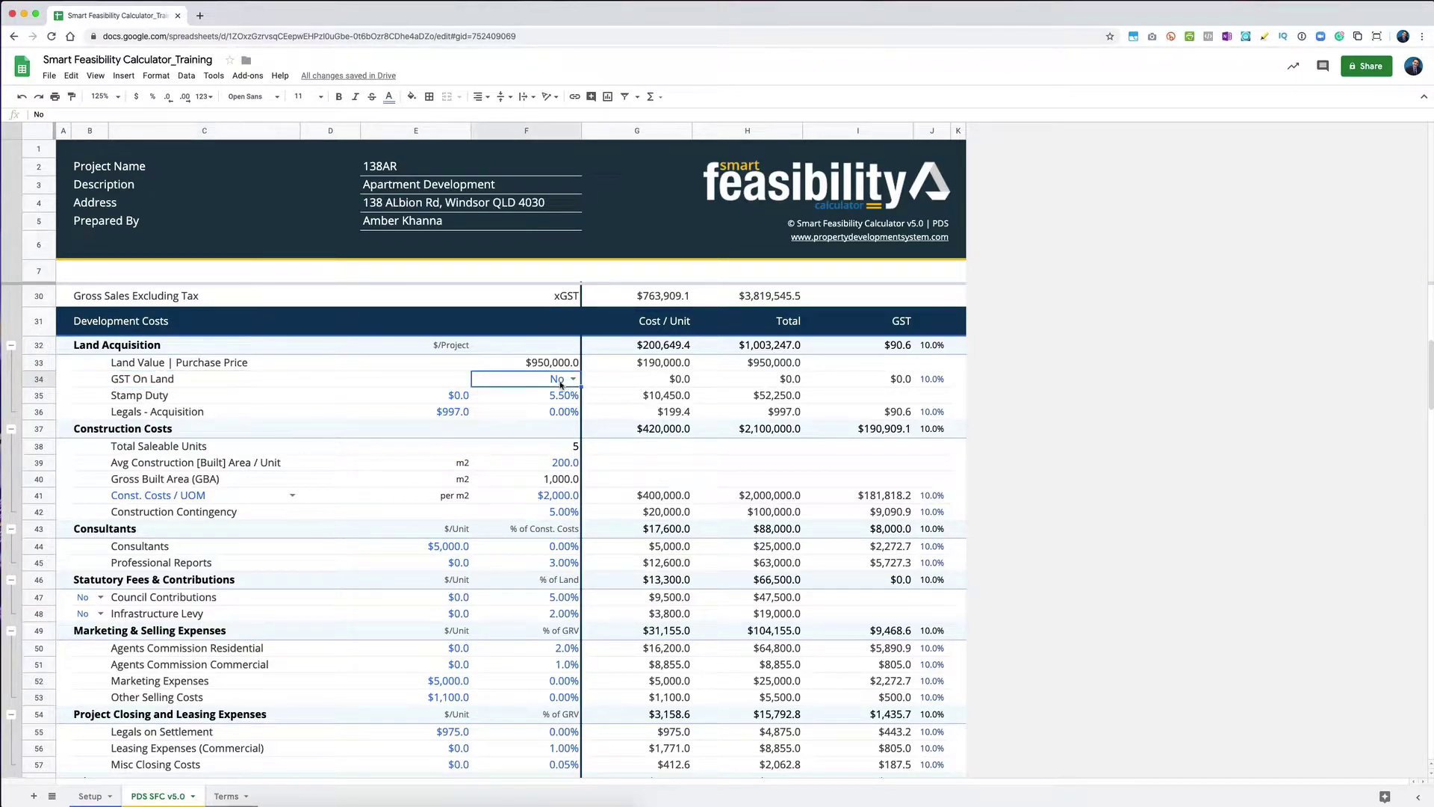
{"action": "left_click", "coordinate": [571, 380]}
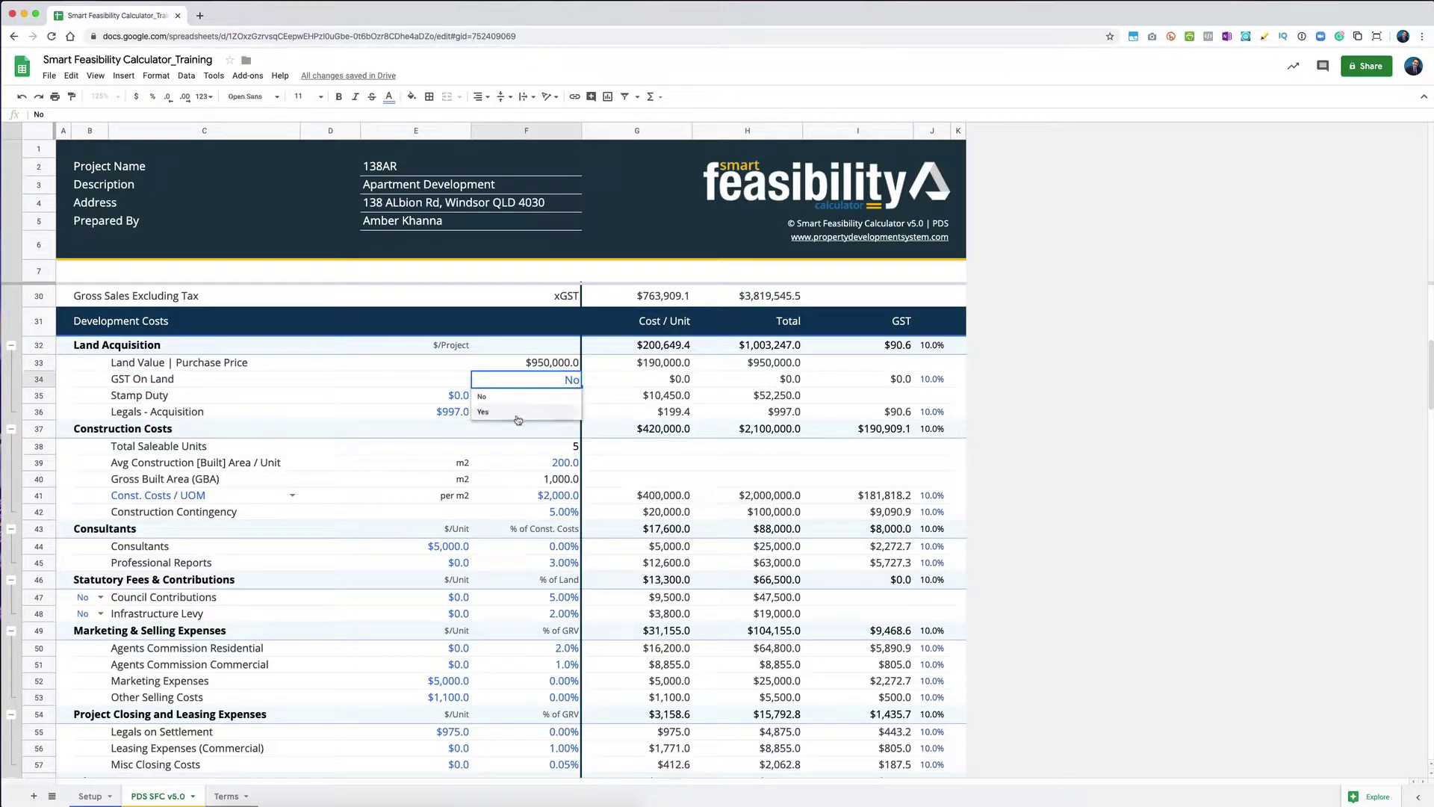
{"action": "left_click", "coordinate": [517, 412]}
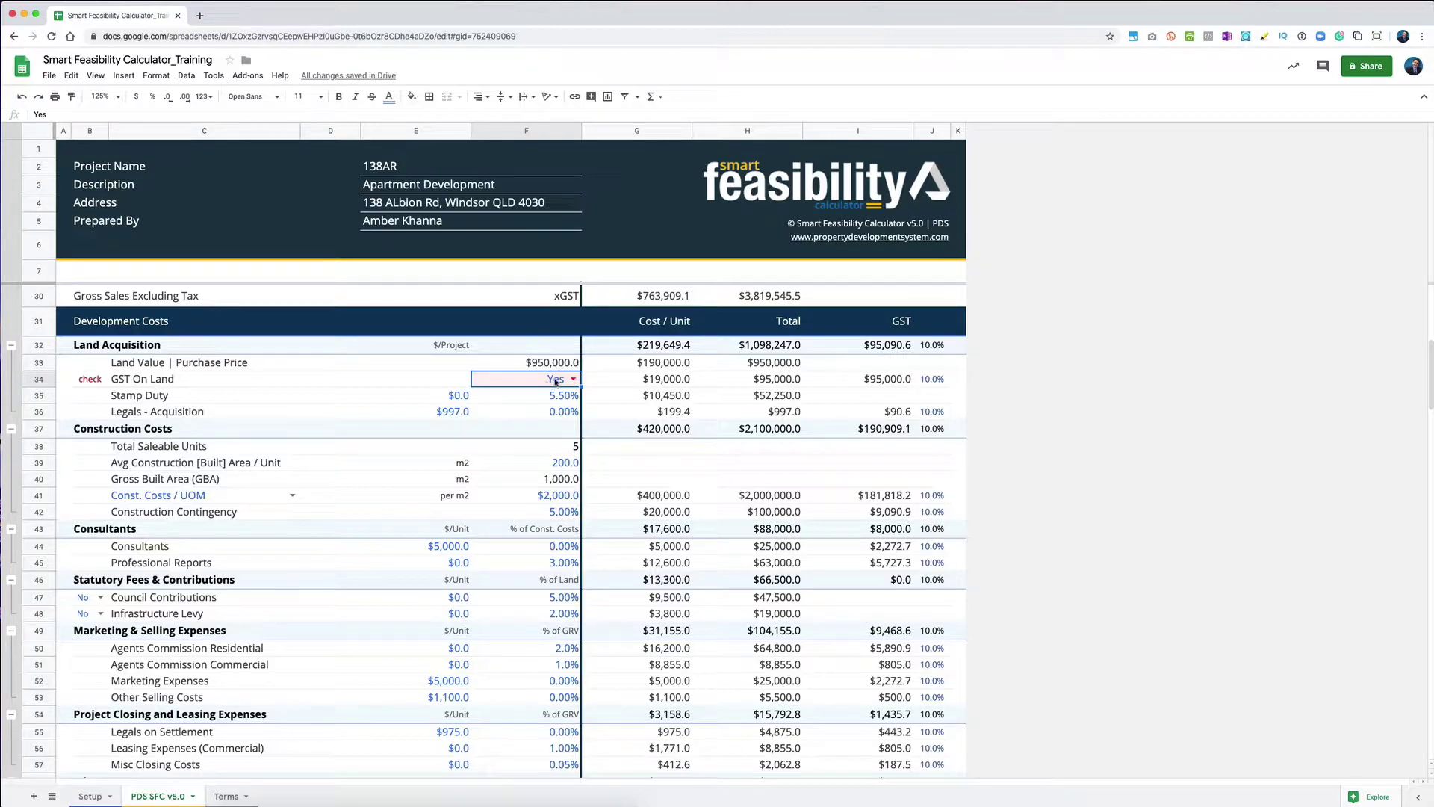
Inspect the GST On Land label and its B34 check note, then return to the Setup sheet.
{"action": "left_click", "coordinate": [237, 379]}
{"action": "left_click", "coordinate": [531, 385]}
{"action": "left_click", "coordinate": [80, 382]}
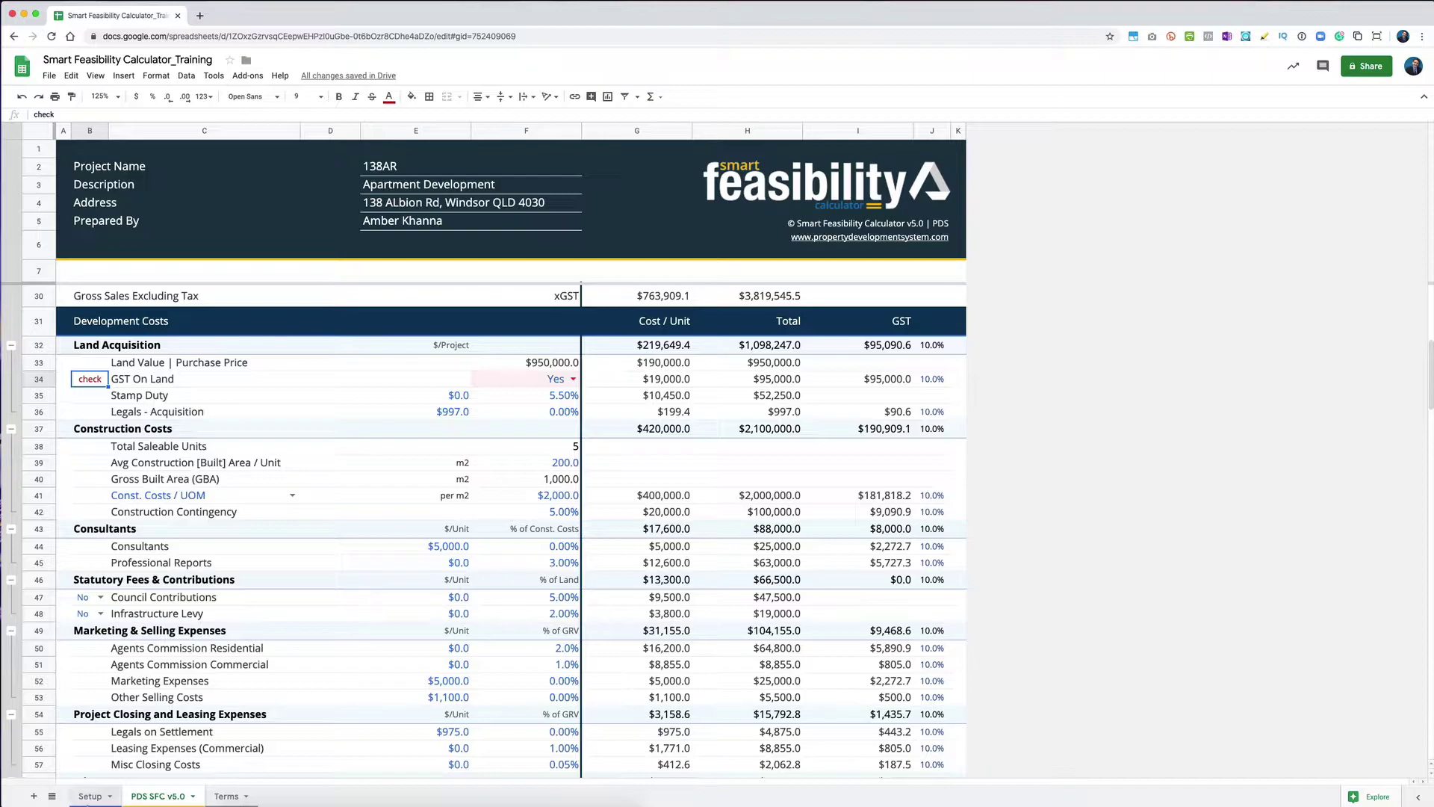
{"action": "left_click", "coordinate": [90, 796]}
Switch the Margin Scheme in E18 to No, then back to Yes.
{"action": "scroll", "coordinate": [280, 361], "scroll_direction": "up", "scroll_amount": 2}
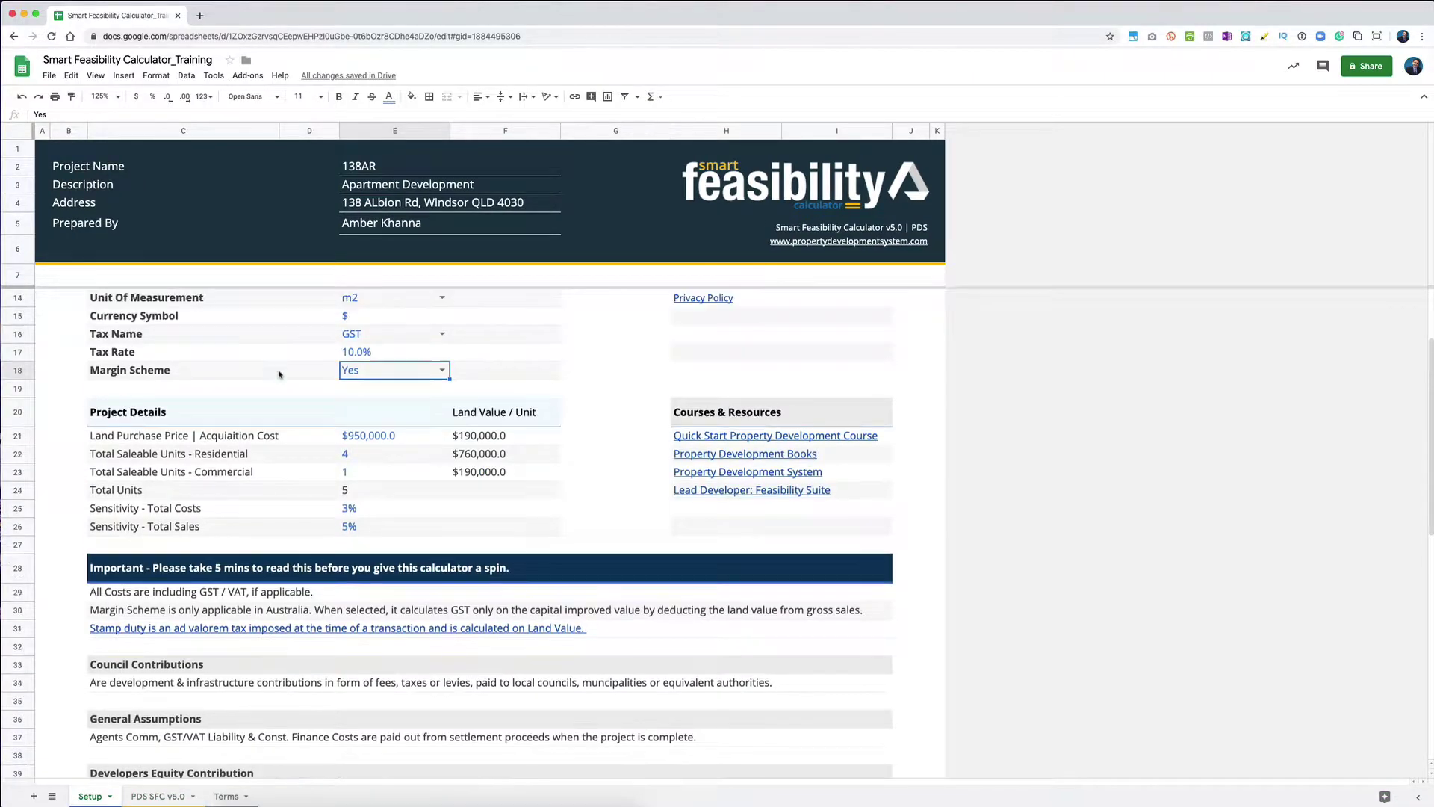
{"action": "left_click", "coordinate": [443, 370]}
{"action": "left_click", "coordinate": [398, 405]}
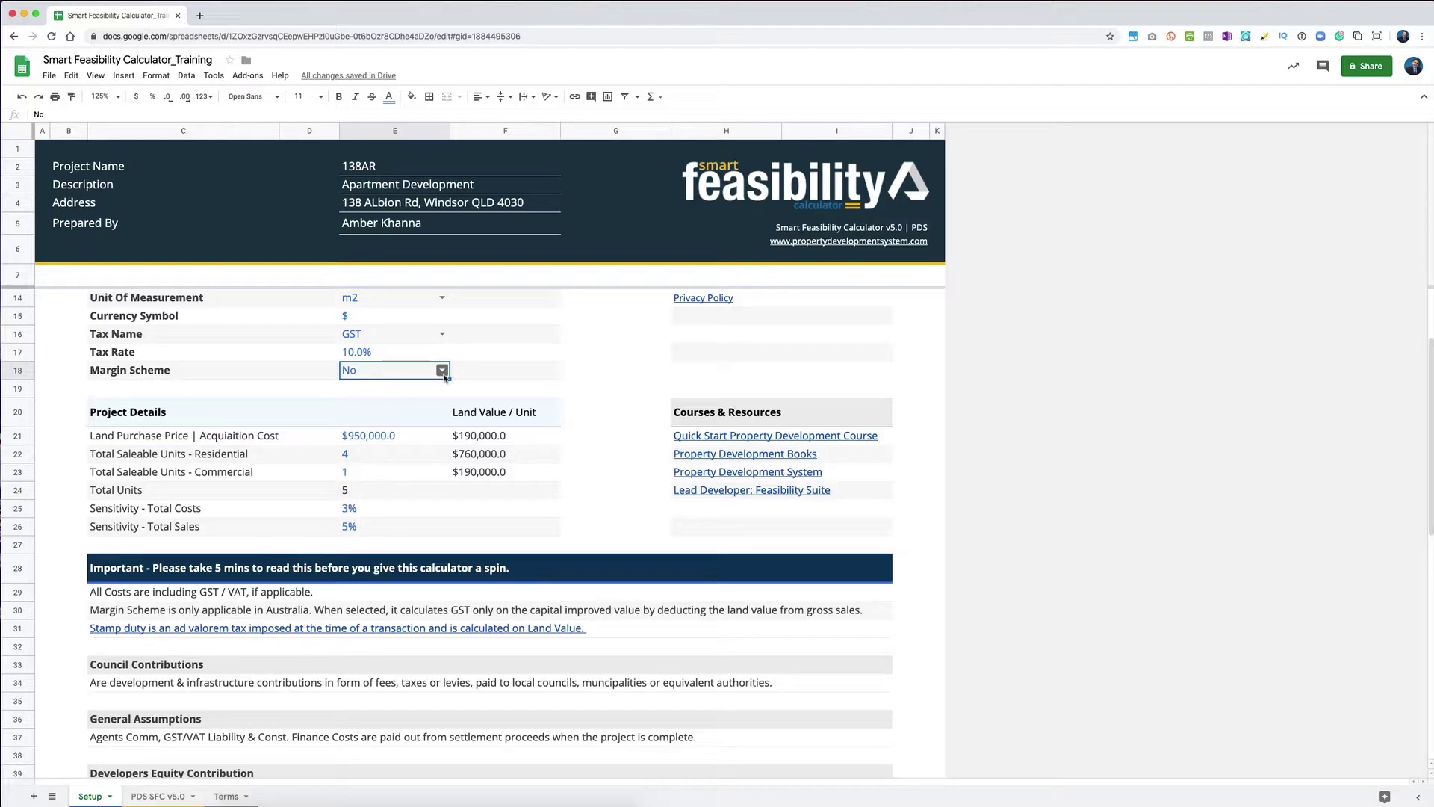
{"action": "left_click", "coordinate": [443, 371]}
{"action": "left_click", "coordinate": [373, 407]}
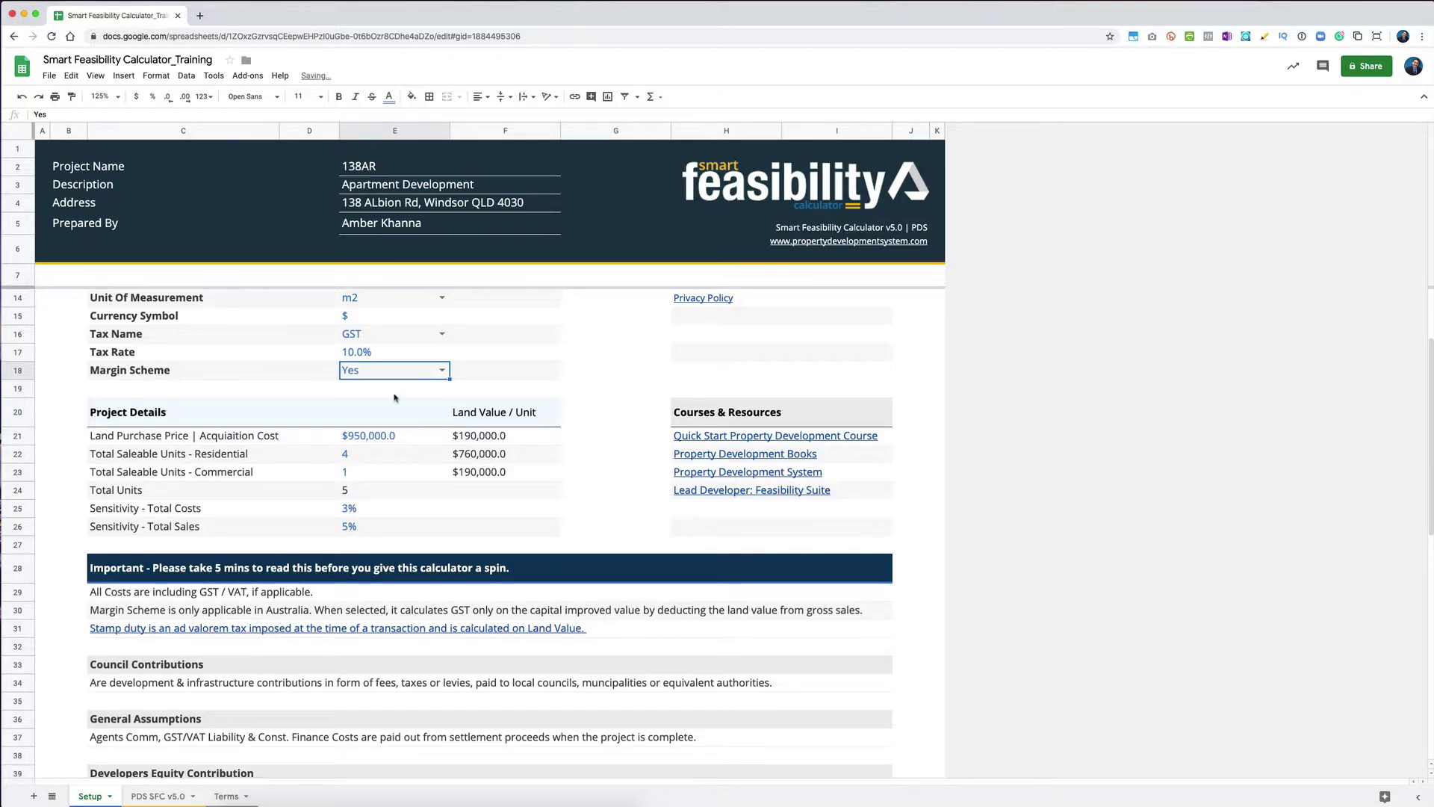
Compare PDS SFC v5.0 results with Margin Scheme No, then set Margin Scheme back to Yes.
{"action": "left_click", "coordinate": [157, 796]}
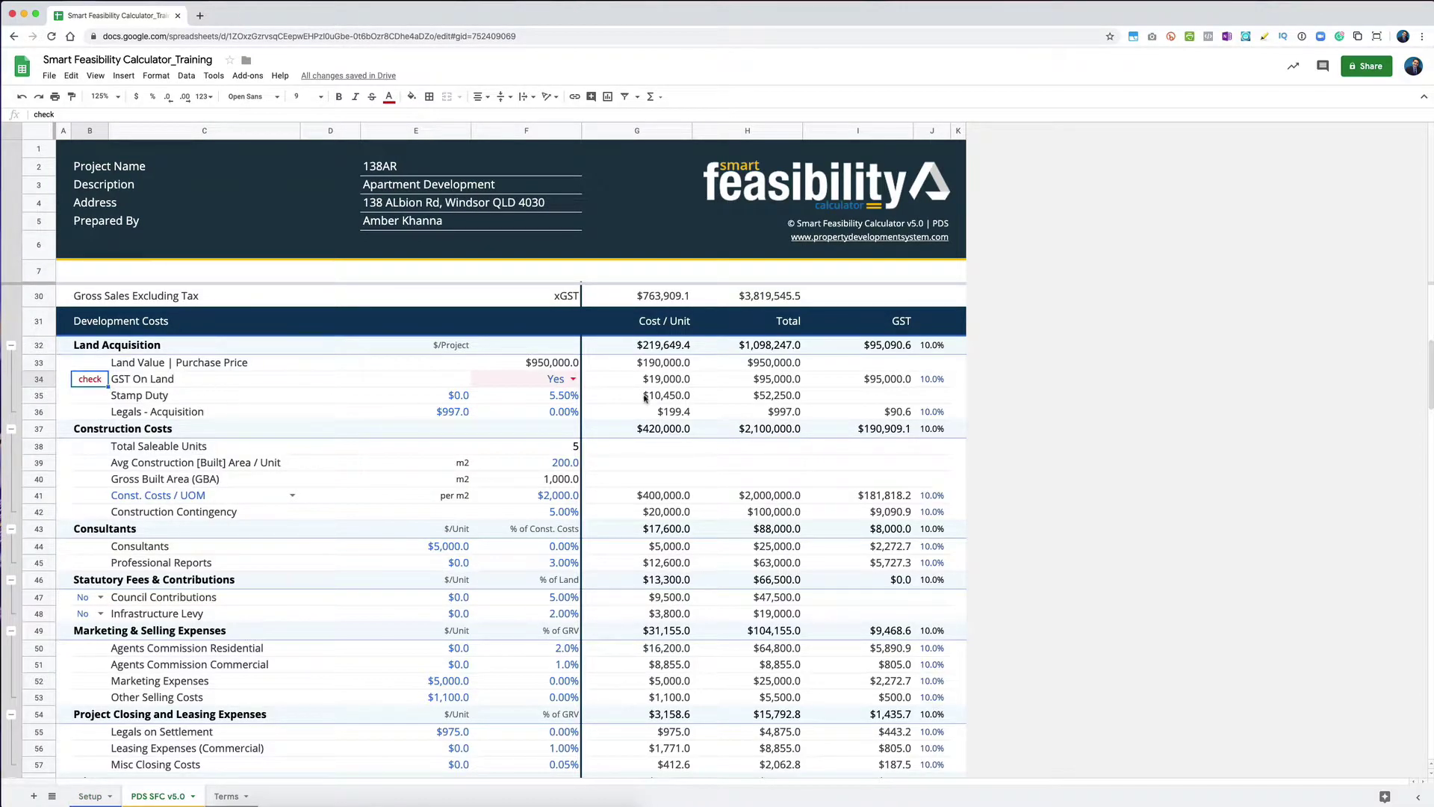
{"action": "left_click", "coordinate": [573, 379]}
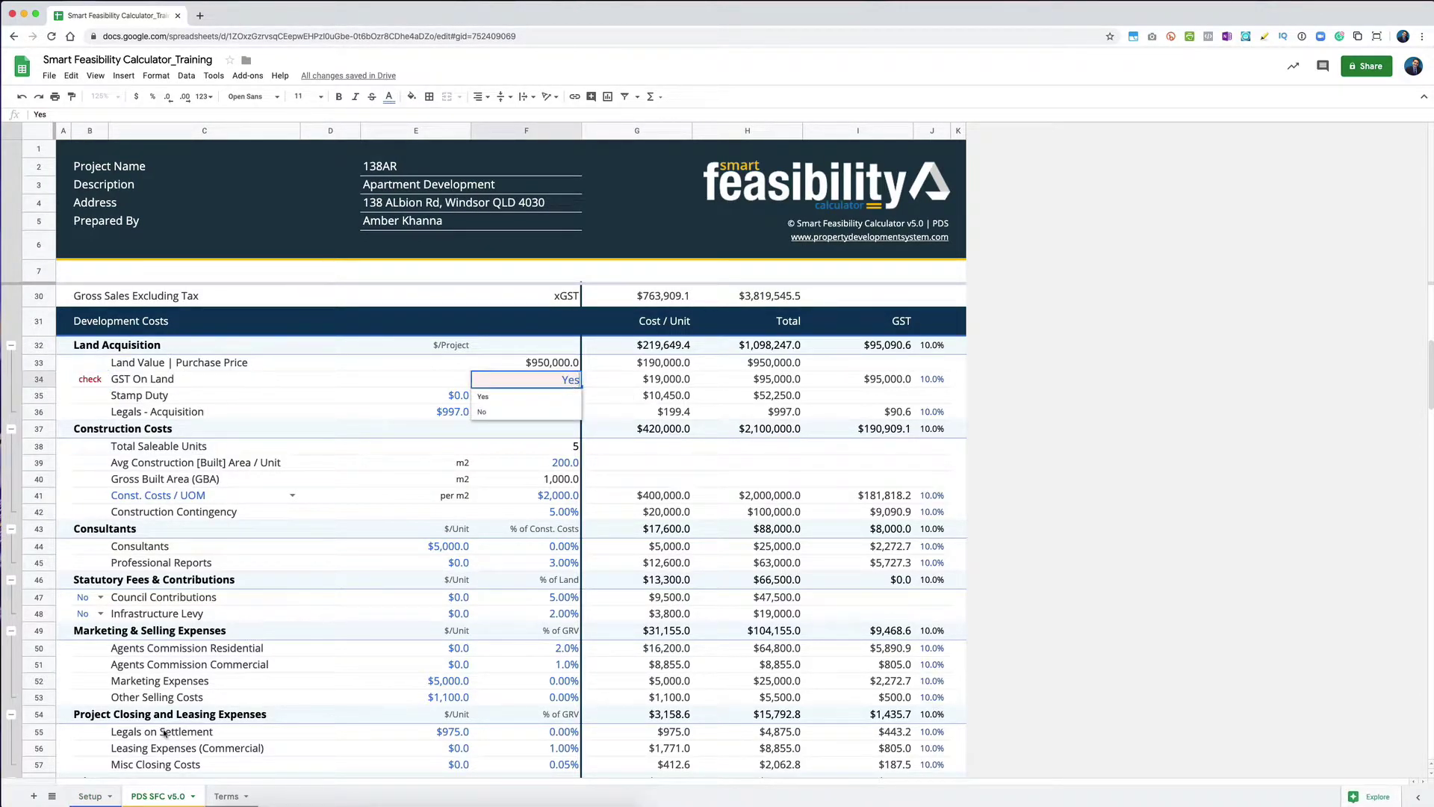
{"action": "left_click", "coordinate": [90, 795]}
{"action": "left_click", "coordinate": [442, 370]}
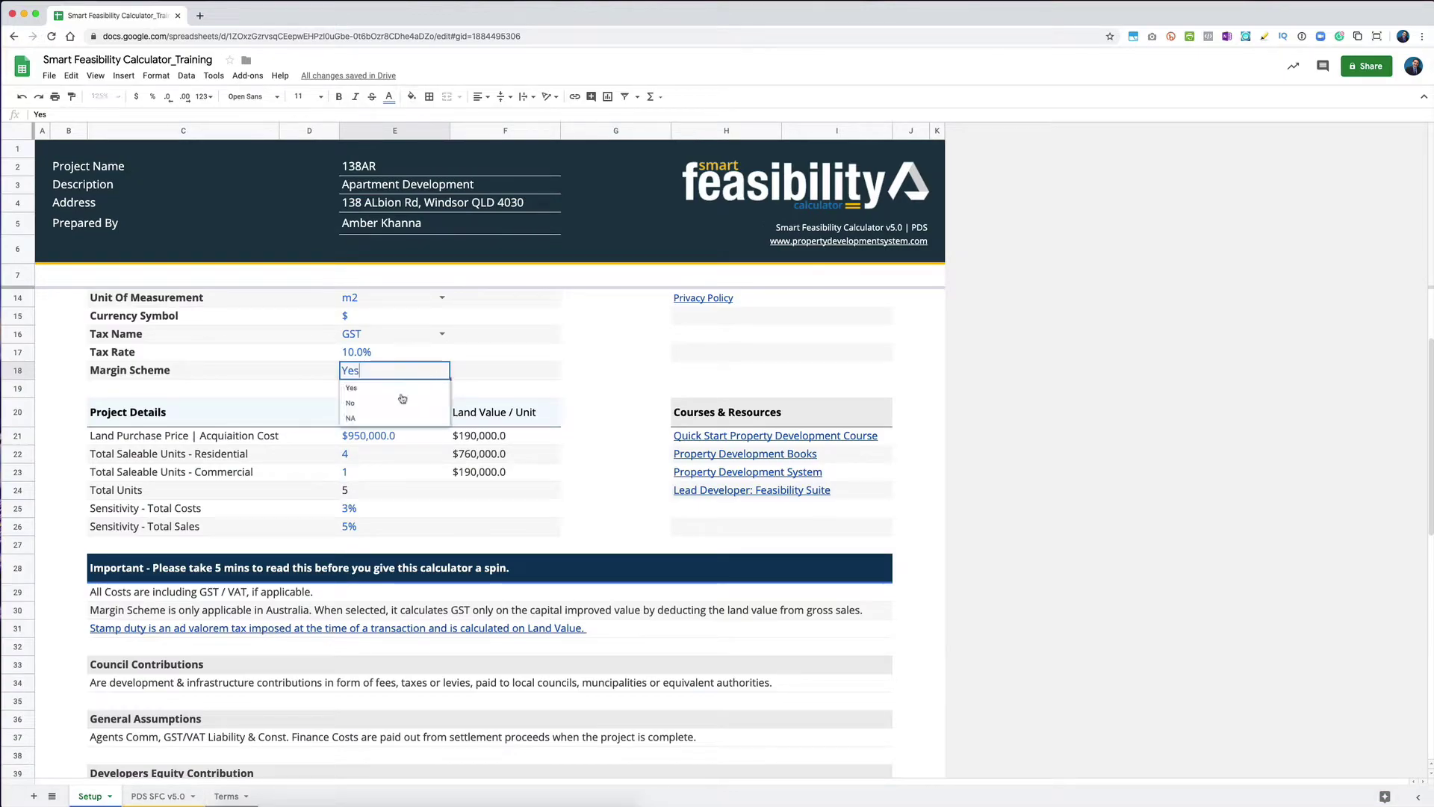
{"action": "left_click", "coordinate": [401, 400]}
{"action": "left_click", "coordinate": [158, 795]}
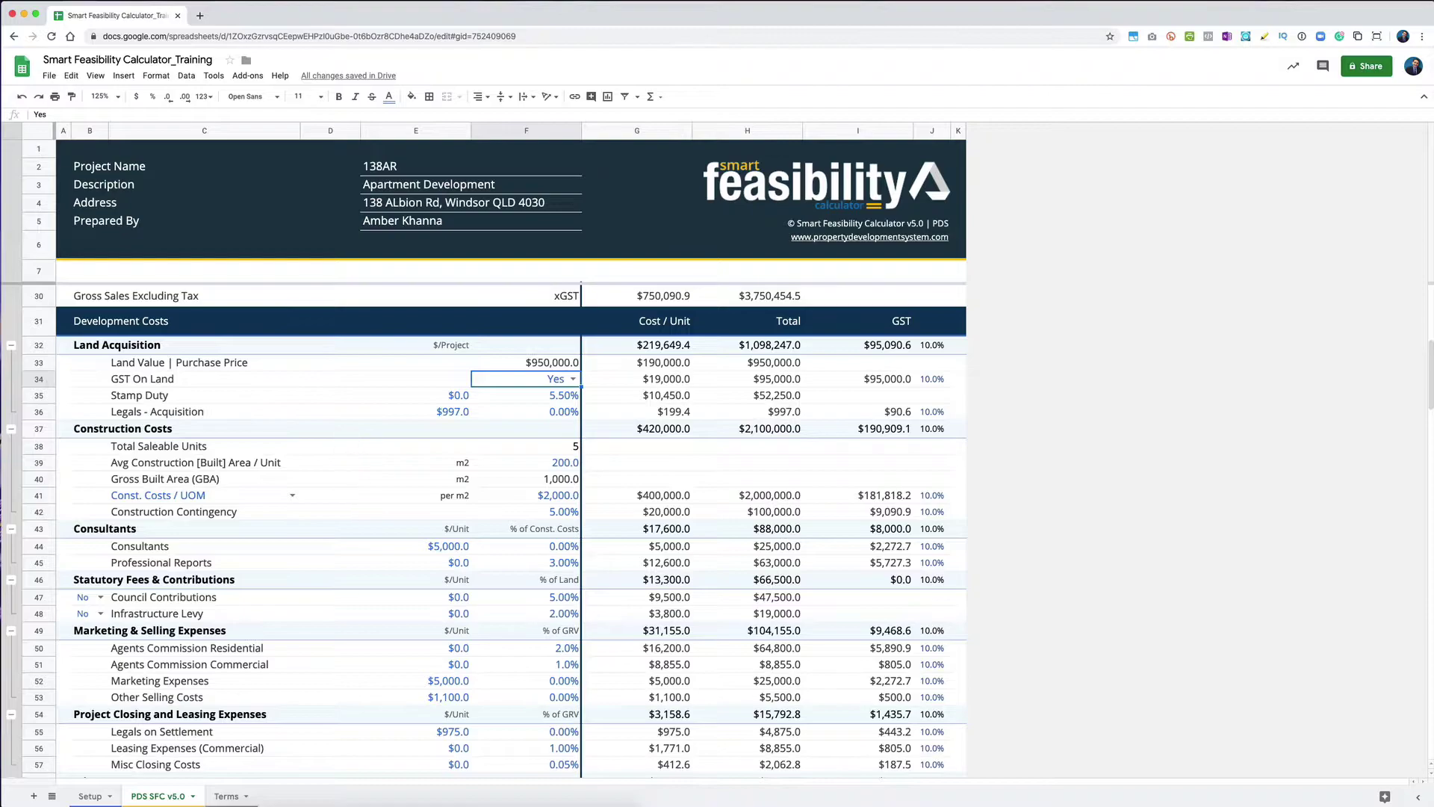
{"action": "left_click", "coordinate": [89, 795]}
{"action": "left_click", "coordinate": [442, 371]}
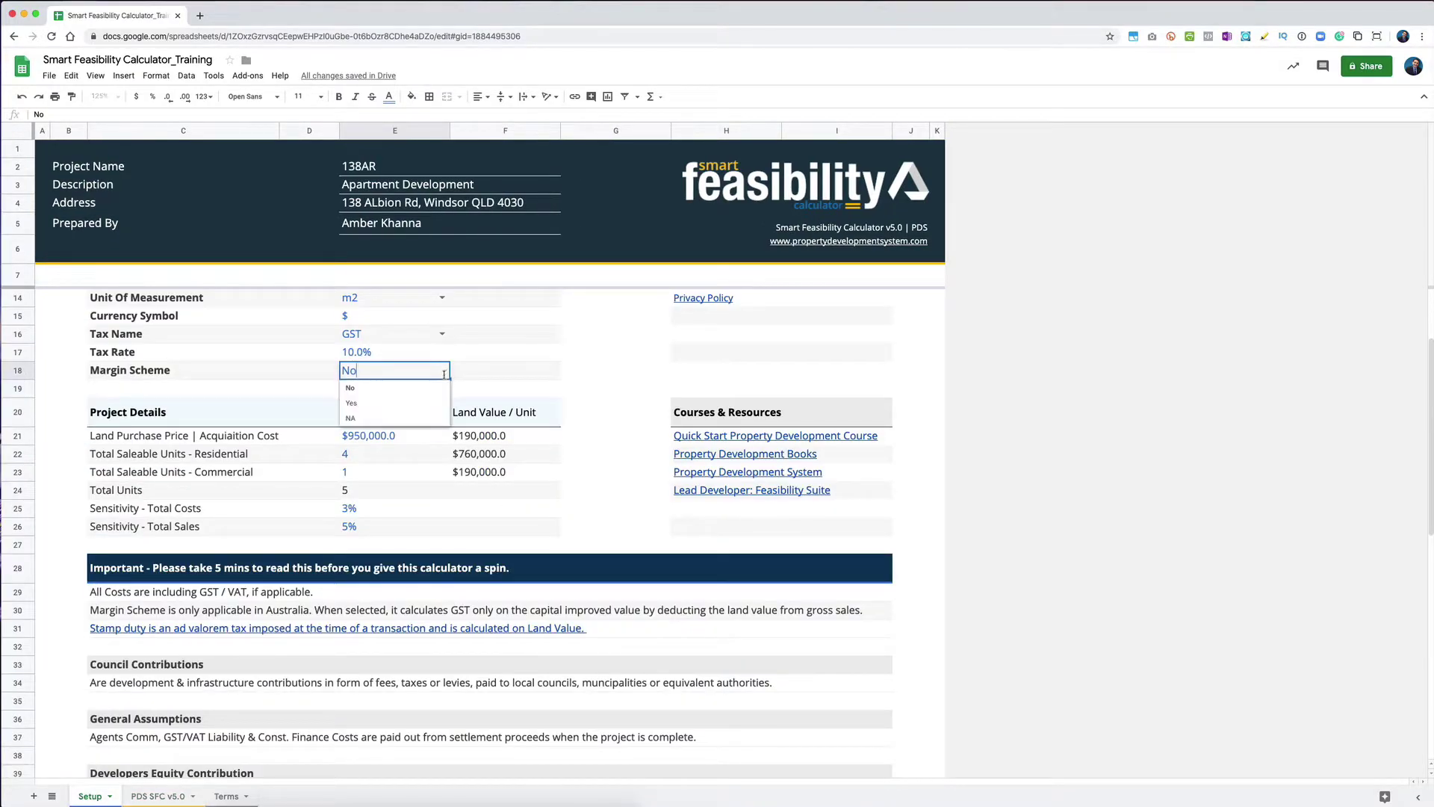
{"action": "left_click", "coordinate": [389, 404]}
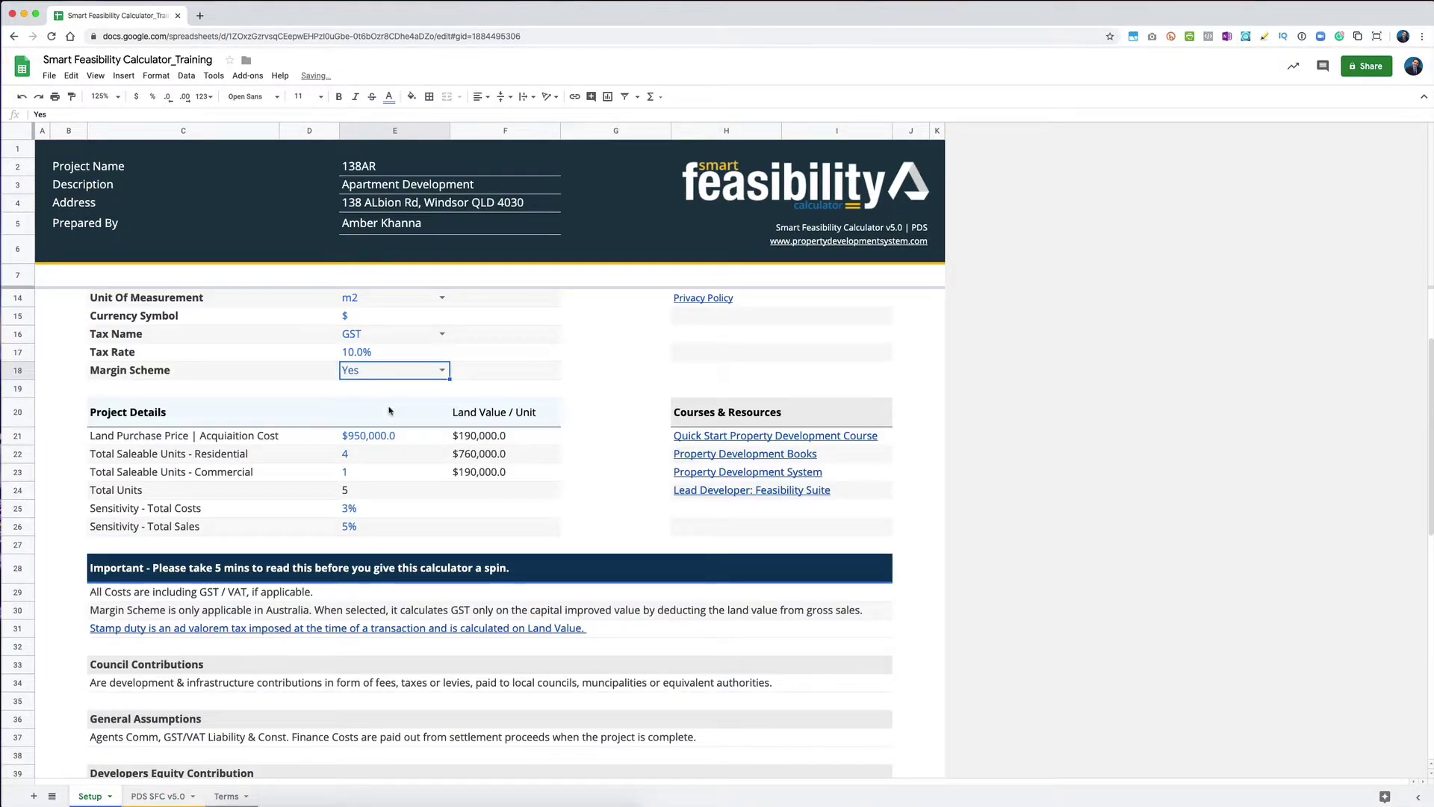
On PDS SFC v5.0, set GST On Land in F34 to No.
{"action": "left_click", "coordinate": [159, 795]}
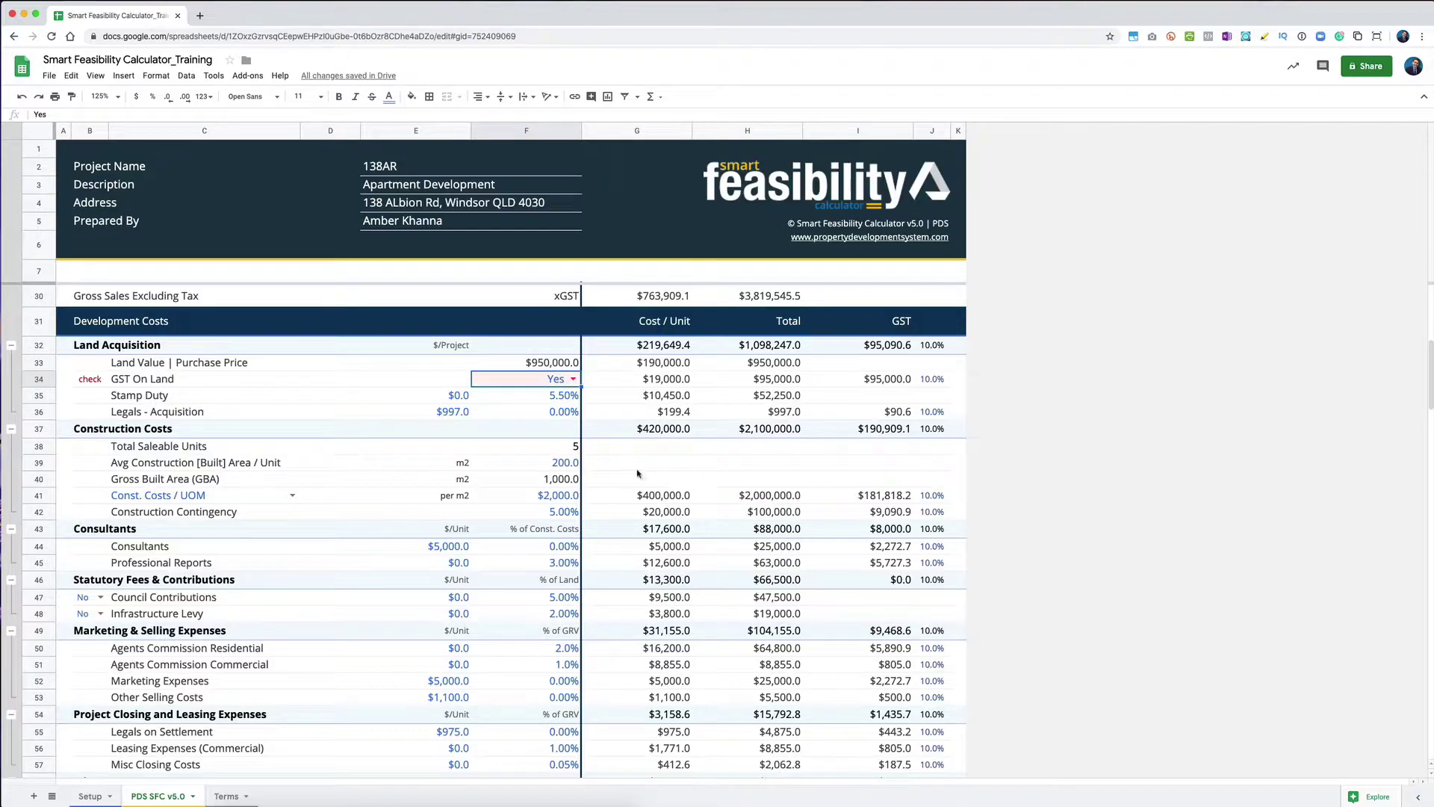
{"action": "left_click", "coordinate": [572, 379]}
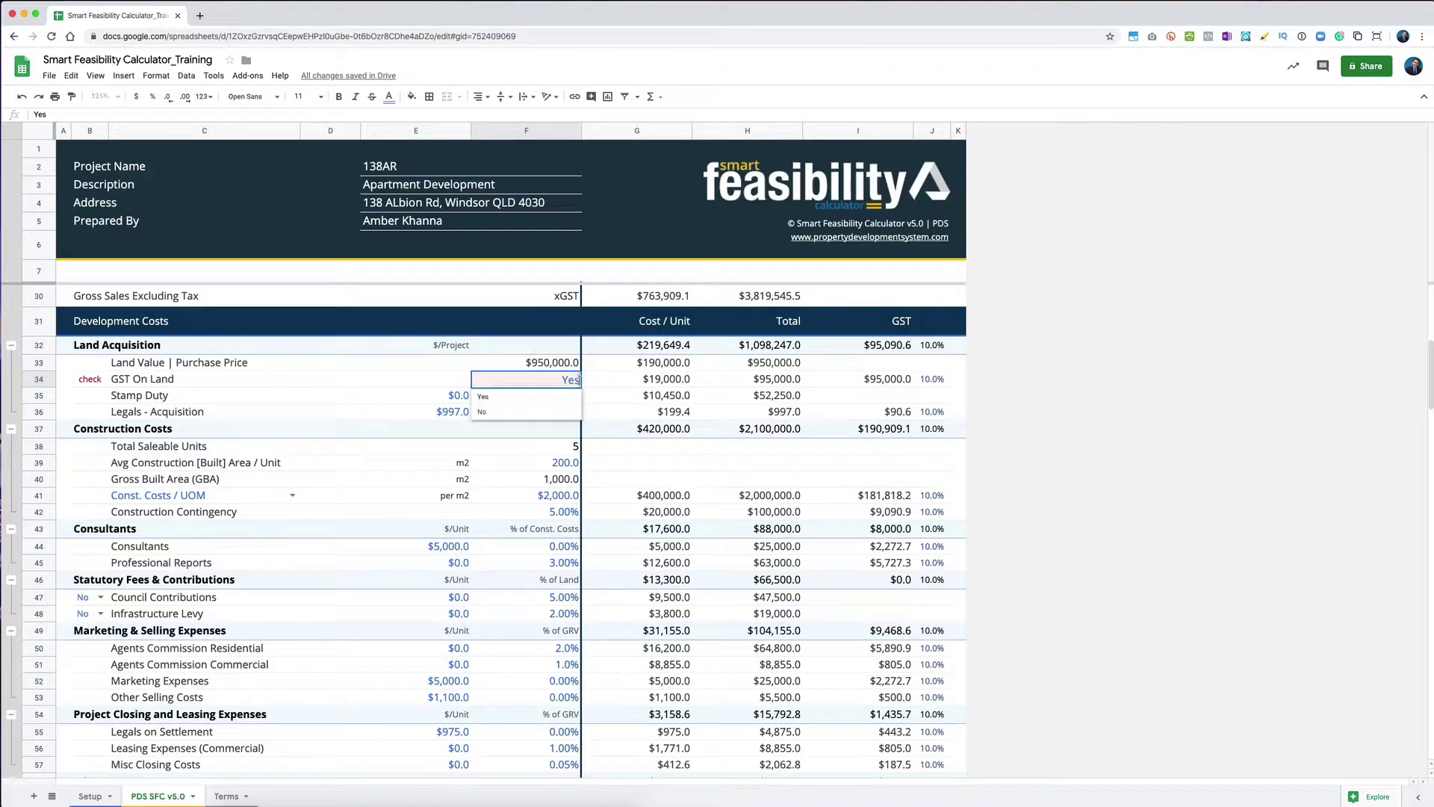
{"action": "left_click", "coordinate": [526, 413]}
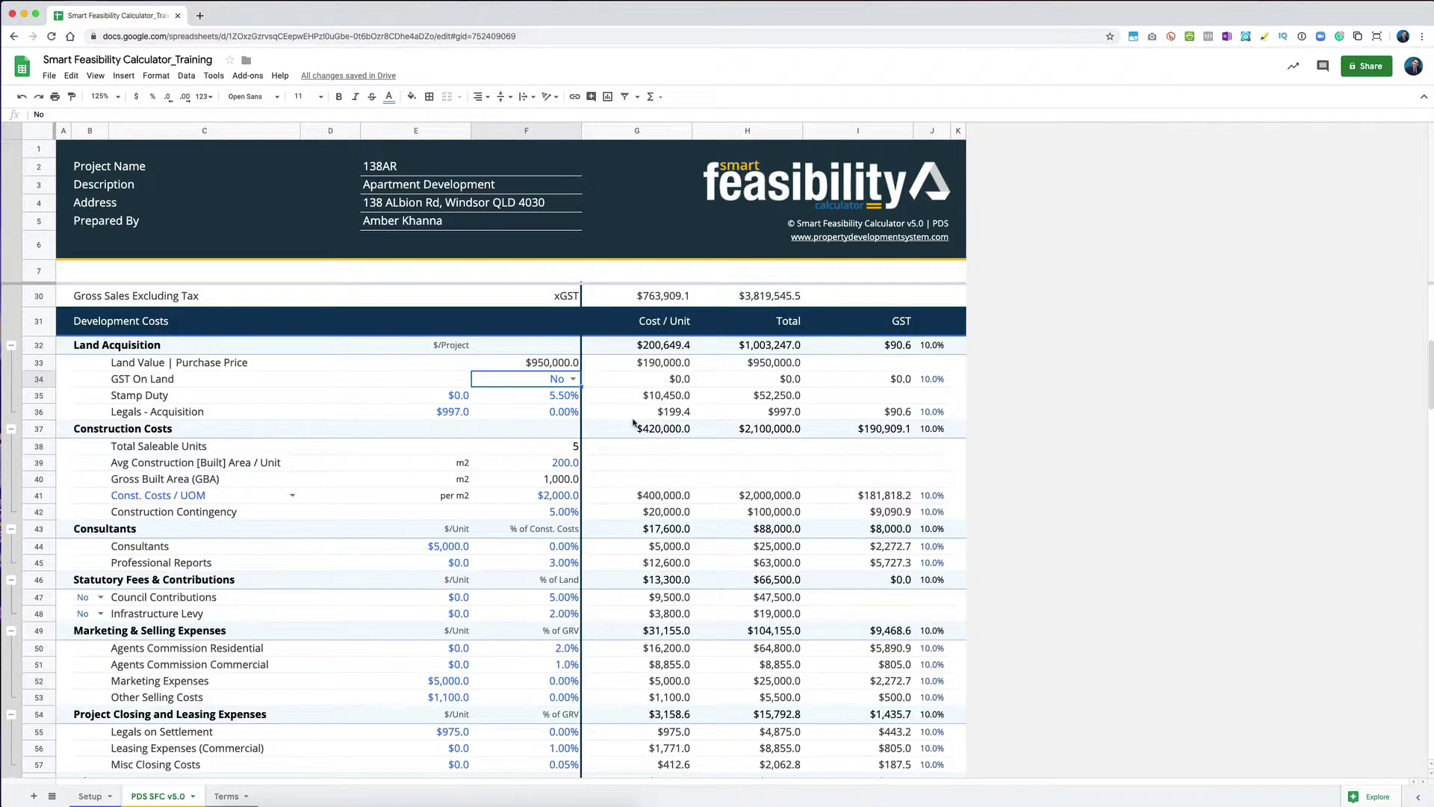
Trial Rental Income in B64 as Yes, then set it back to No.
{"action": "scroll", "coordinate": [633, 423], "scroll_direction": "down", "scroll_amount": 2}
{"action": "scroll", "coordinate": [633, 423], "scroll_direction": "down", "scroll_amount": 1}
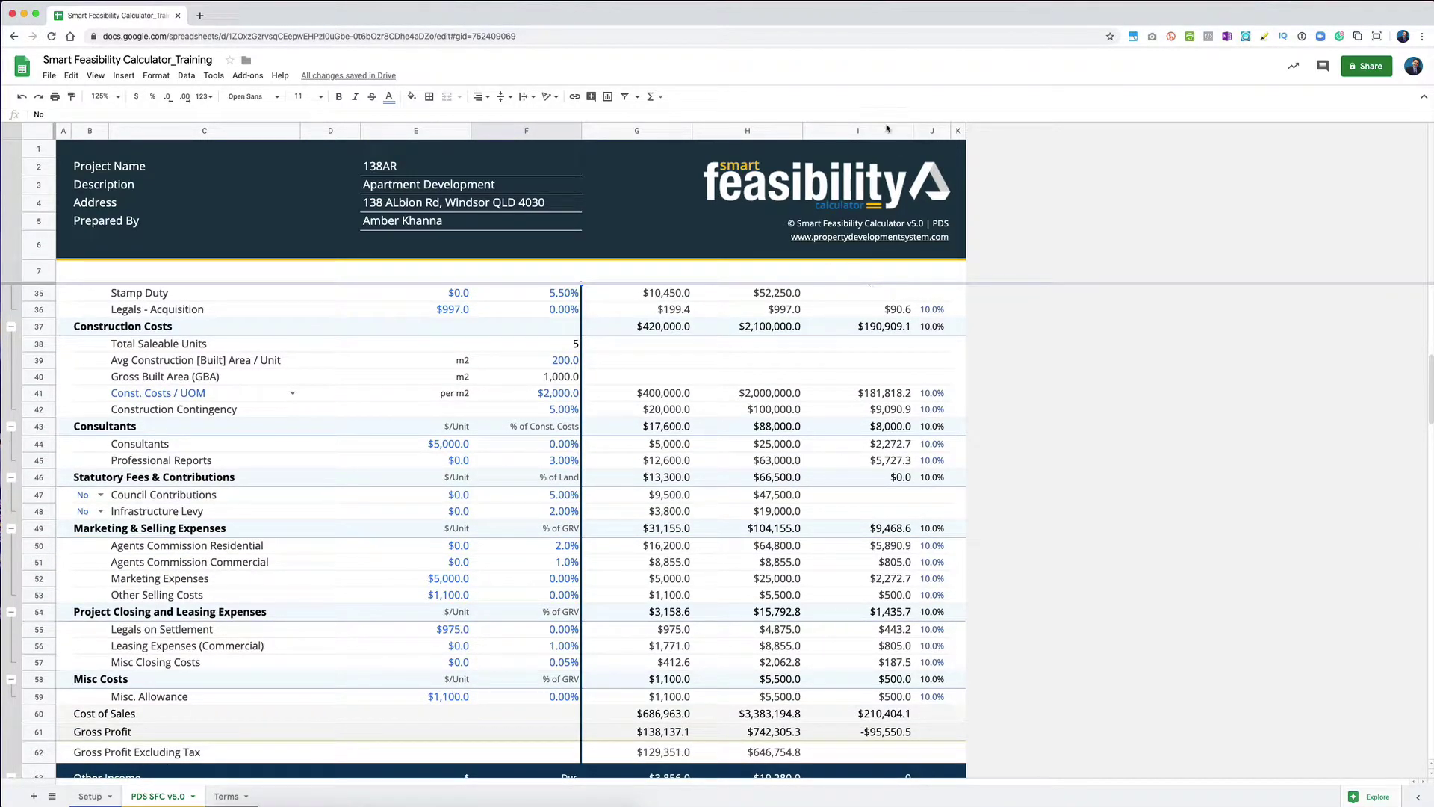
{"action": "scroll", "coordinate": [898, 424], "scroll_direction": "down", "scroll_amount": 5}
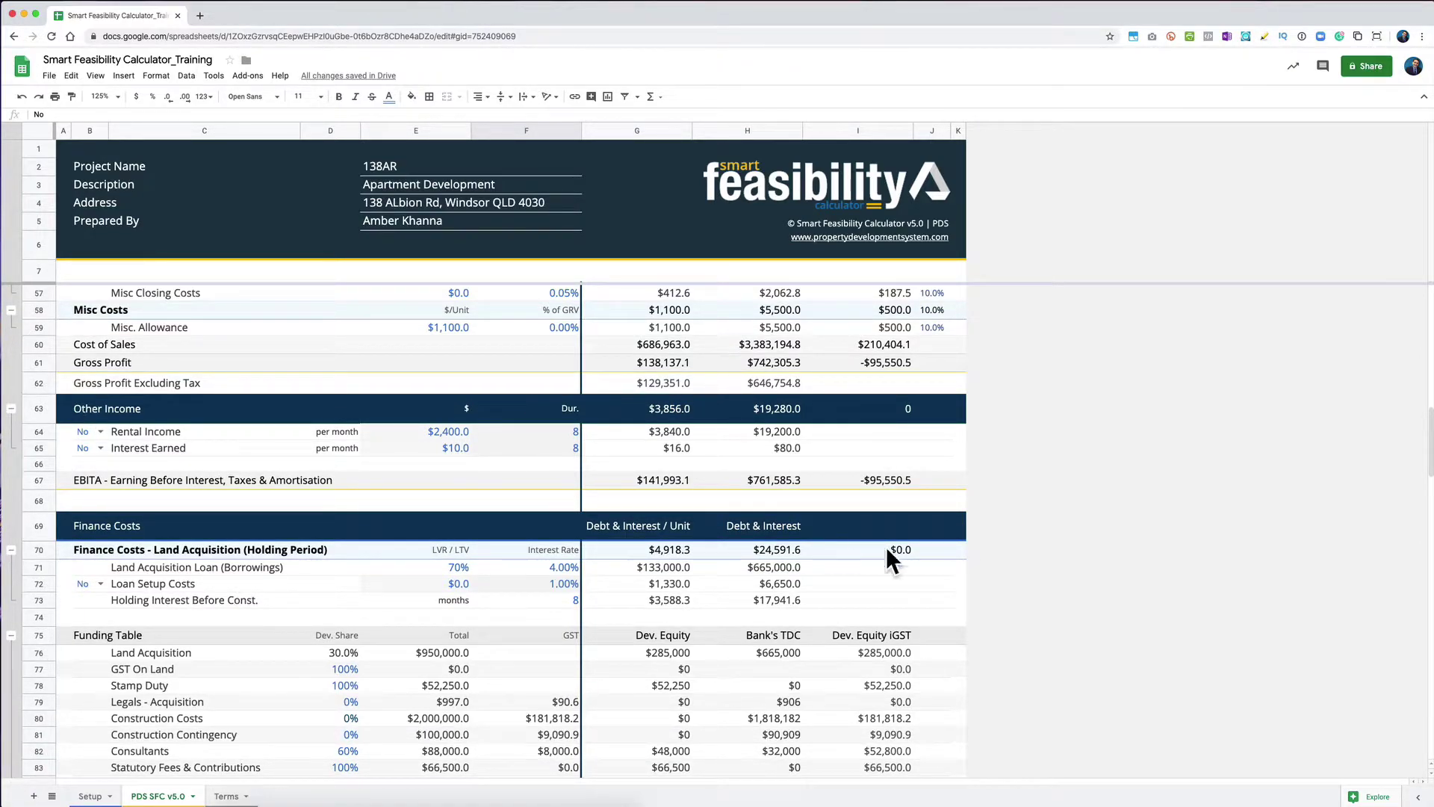
{"action": "left_click", "coordinate": [83, 436]}
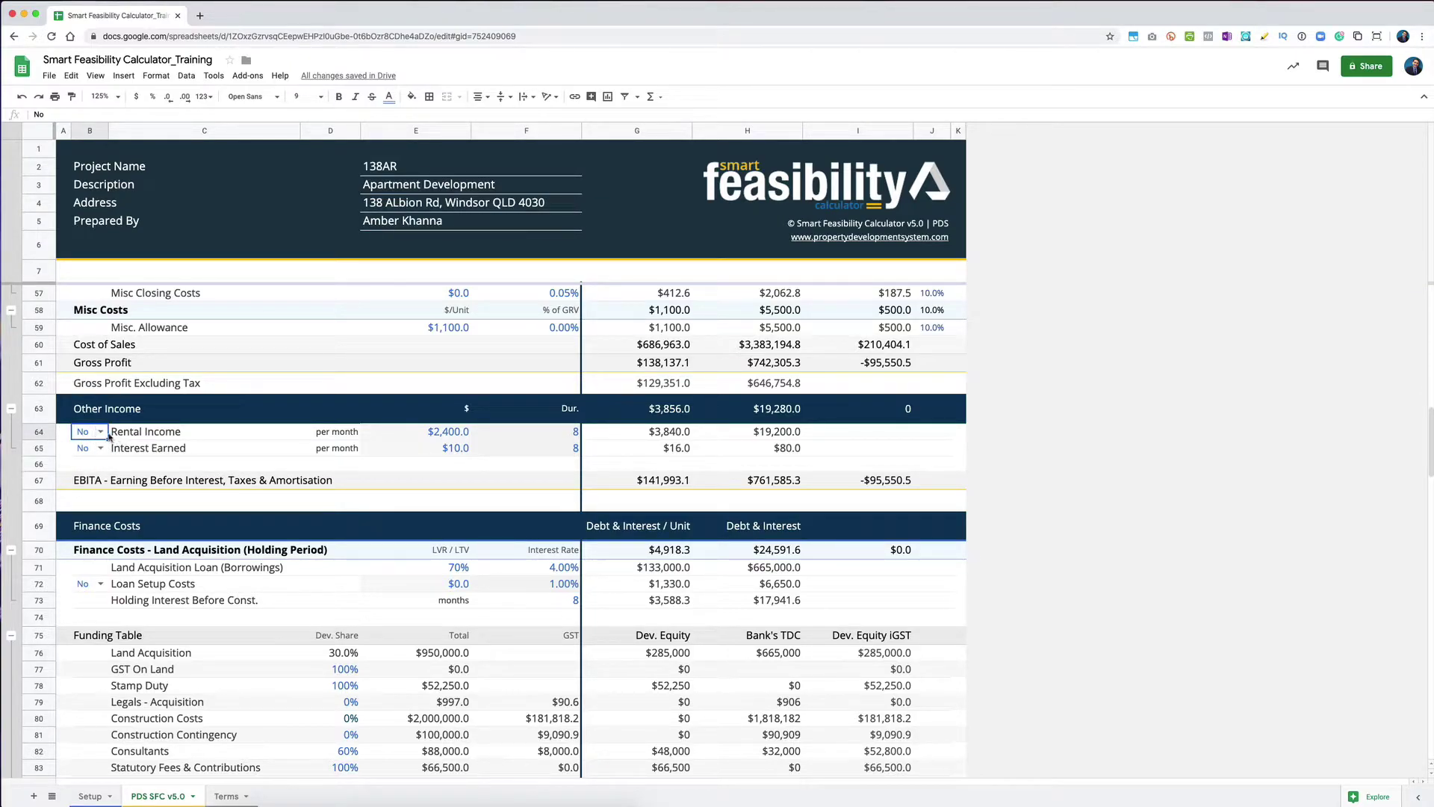
{"action": "left_click", "coordinate": [105, 433]}
{"action": "left_click", "coordinate": [85, 450]}
{"action": "left_click", "coordinate": [102, 433]}
{"action": "left_click", "coordinate": [85, 467]}
{"action": "scroll", "coordinate": [747, 453], "scroll_direction": "down", "scroll_amount": 3}
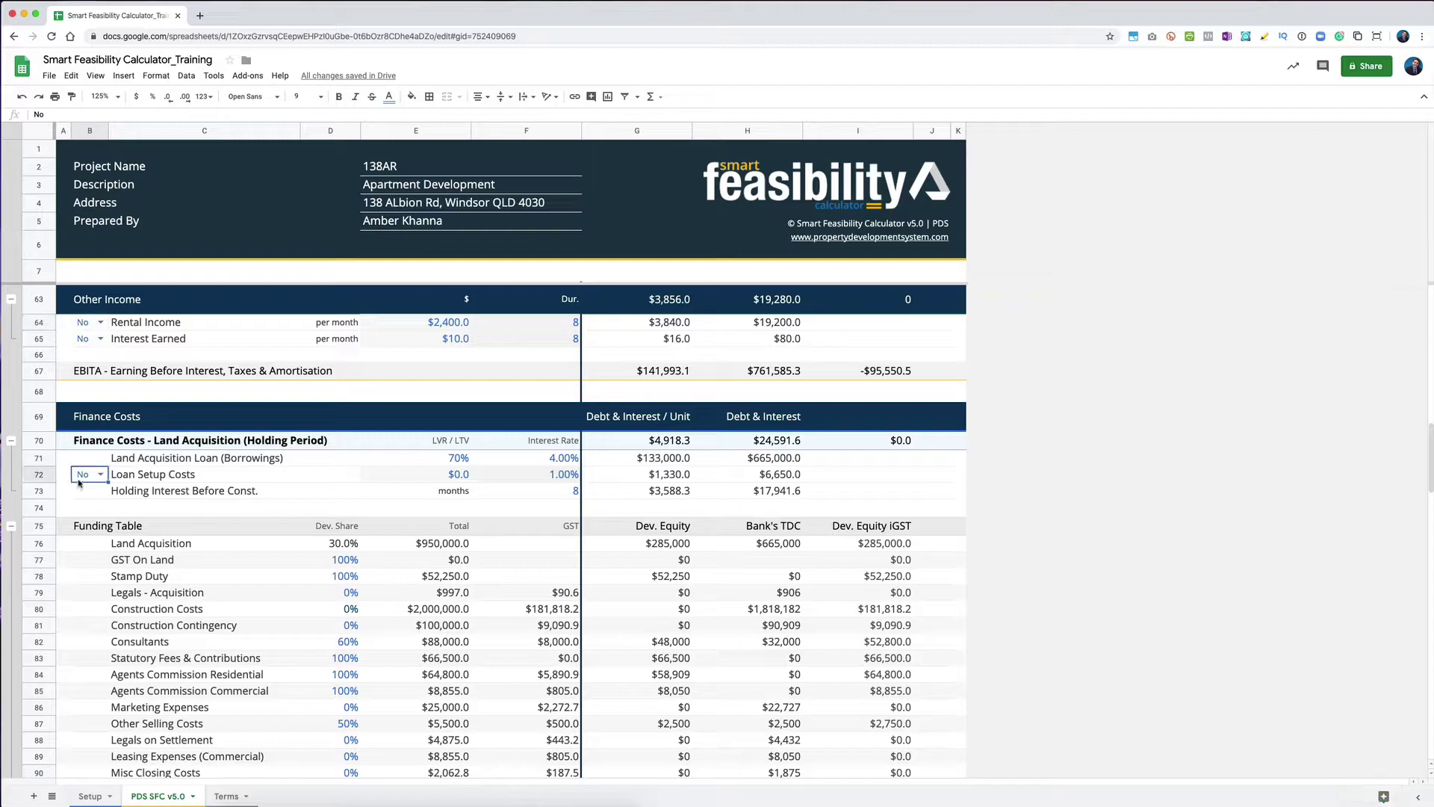
{"action": "left_click", "coordinate": [80, 478]}
{"action": "left_click", "coordinate": [102, 478]}
{"action": "left_click", "coordinate": [88, 505]}
{"action": "left_click", "coordinate": [101, 475]}
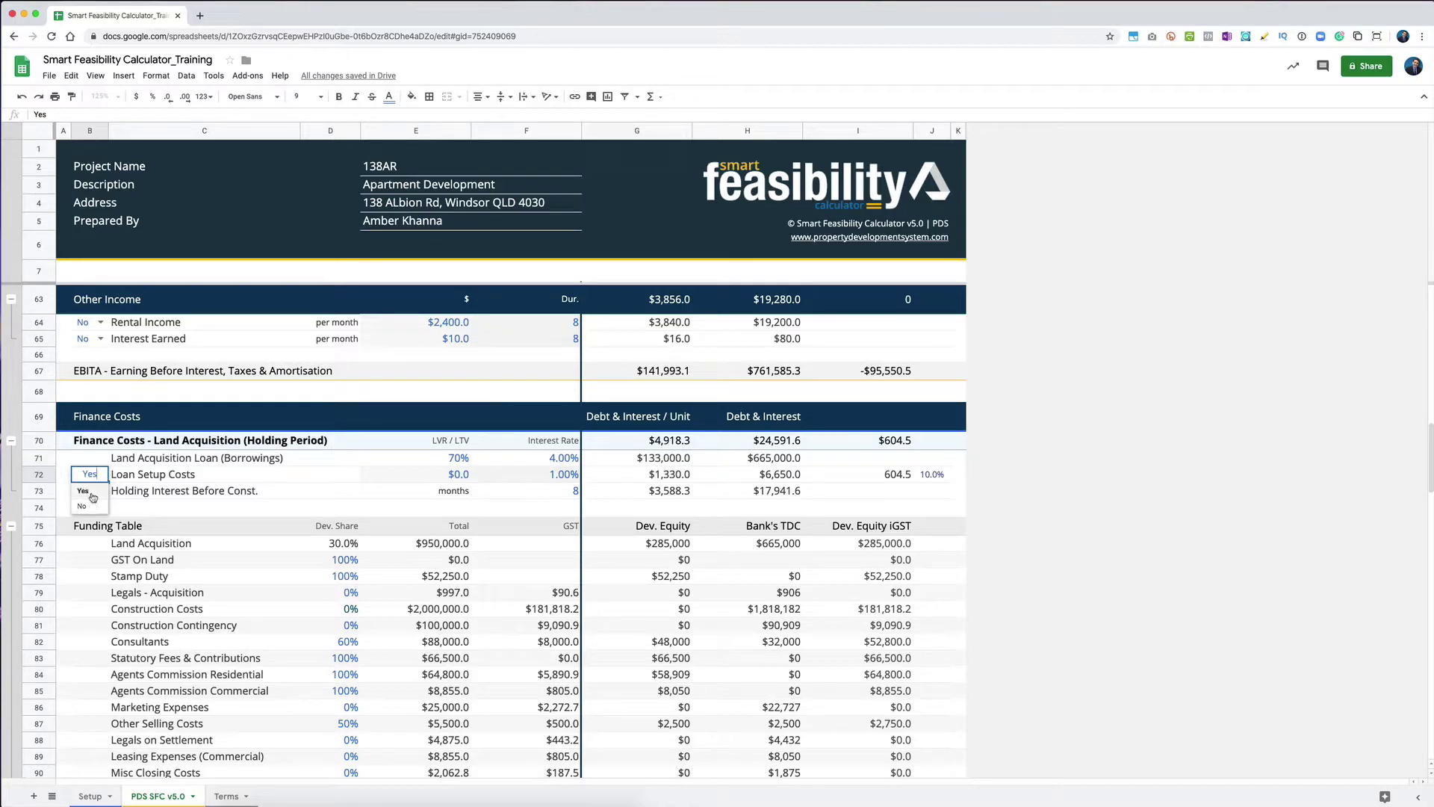
{"action": "left_click", "coordinate": [88, 506]}
Scroll to Tax Liability, inspect After Tax Earnings of $508,208.4 in H126, then return to Setup.
{"action": "scroll", "coordinate": [348, 500], "scroll_direction": "down", "scroll_amount": 3}
{"action": "scroll", "coordinate": [348, 501], "scroll_direction": "down", "scroll_amount": 8}
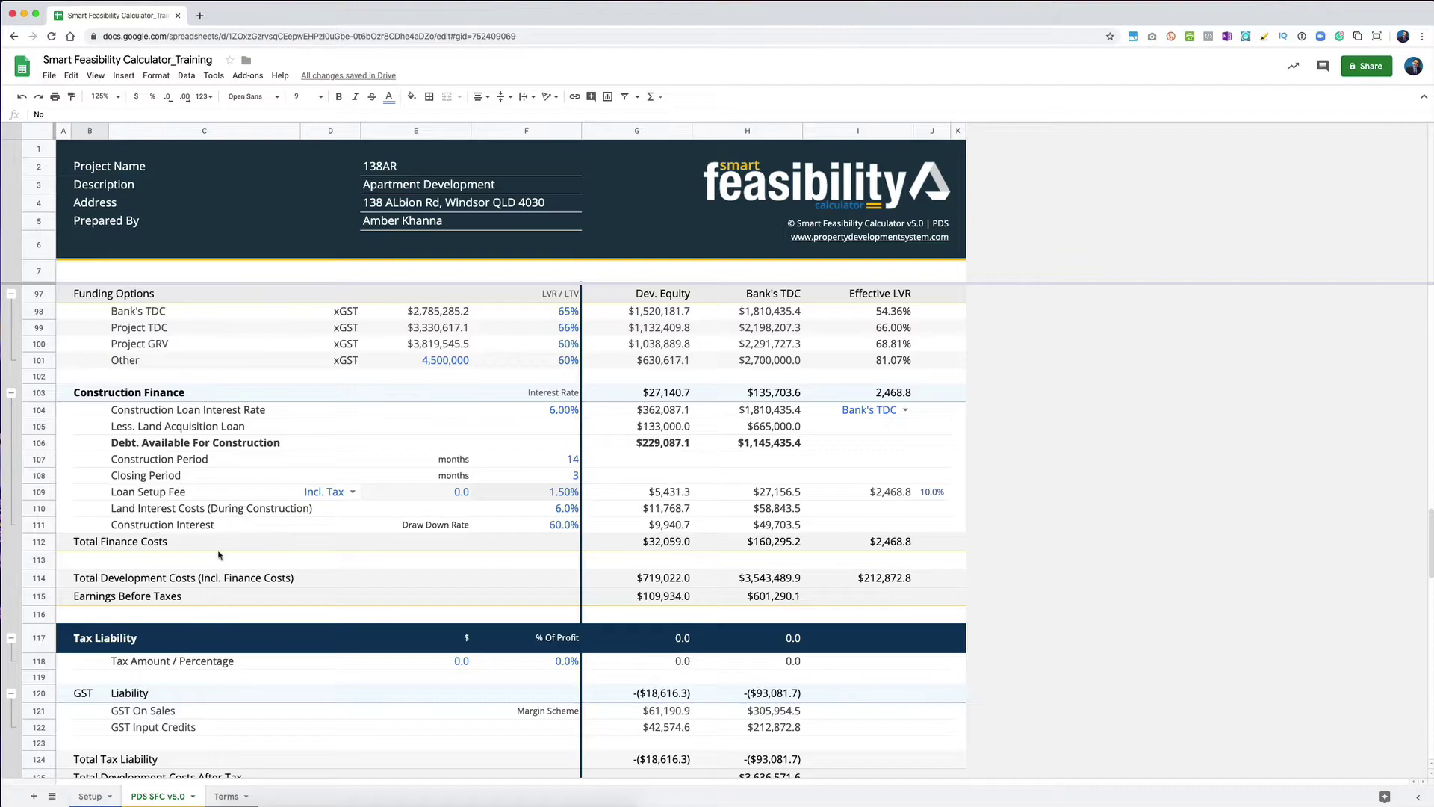
{"action": "scroll", "coordinate": [218, 555], "scroll_direction": "down", "scroll_amount": 3}
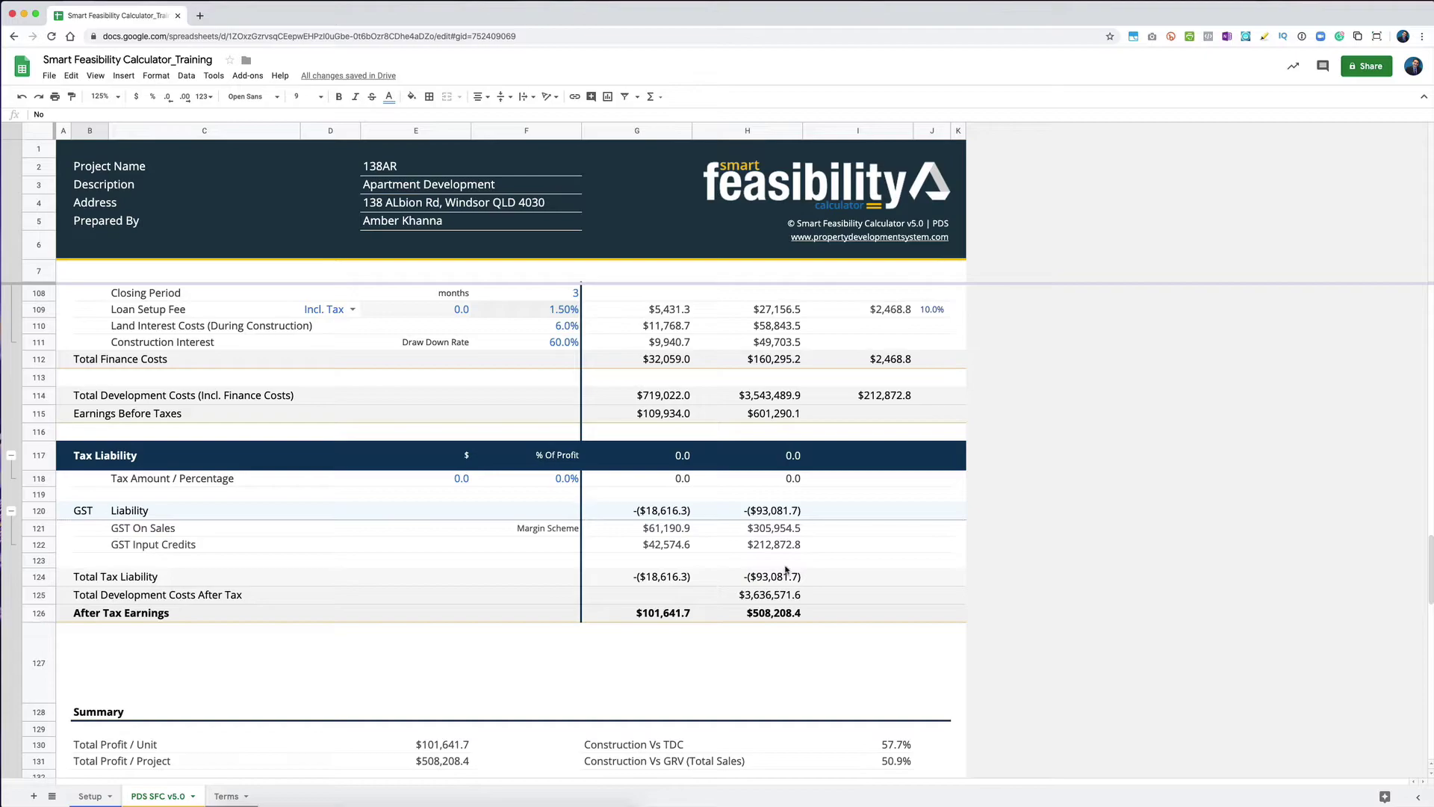
{"action": "scroll", "coordinate": [785, 571], "scroll_direction": "down", "scroll_amount": 2}
{"action": "left_click", "coordinate": [731, 504]}
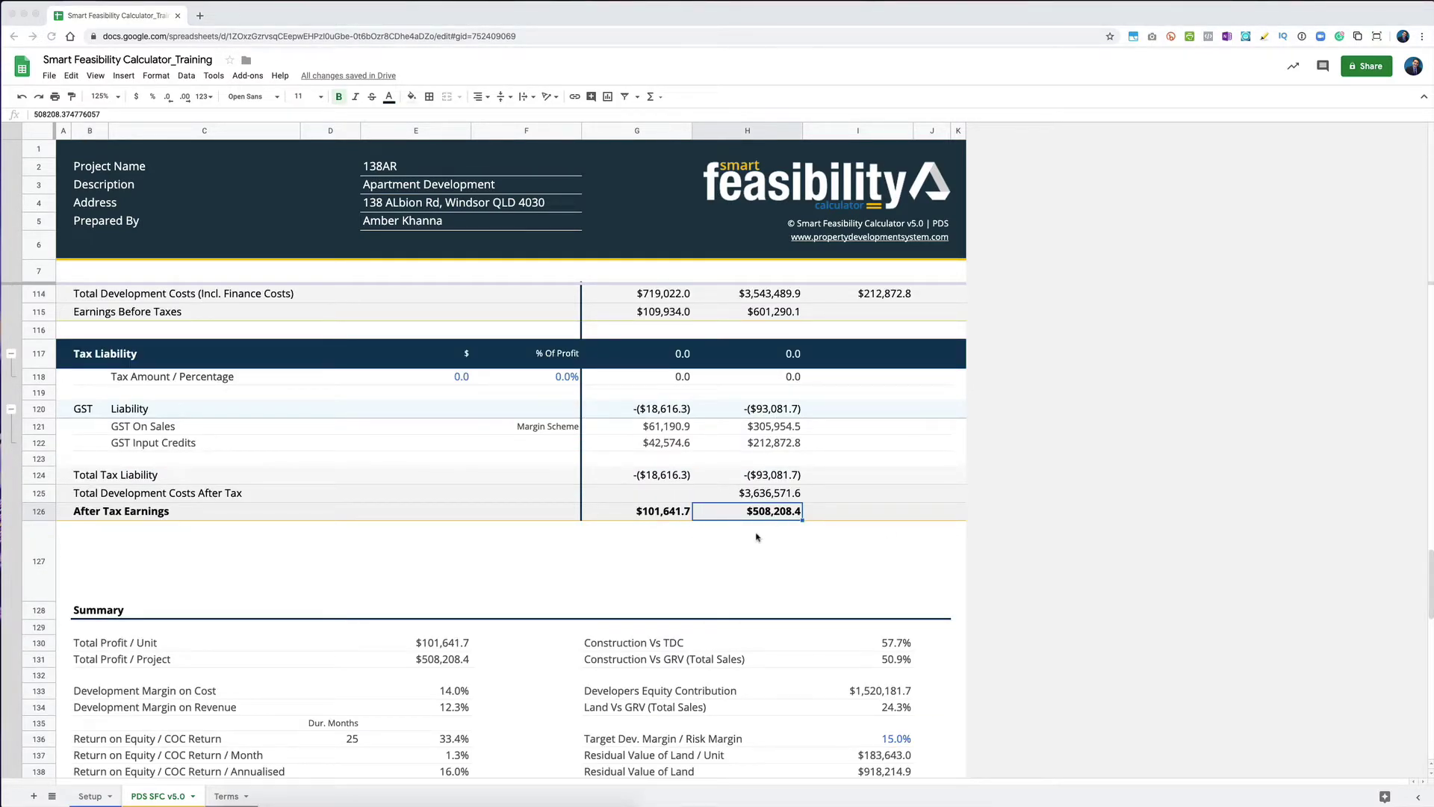
{"action": "left_click", "coordinate": [90, 796]}
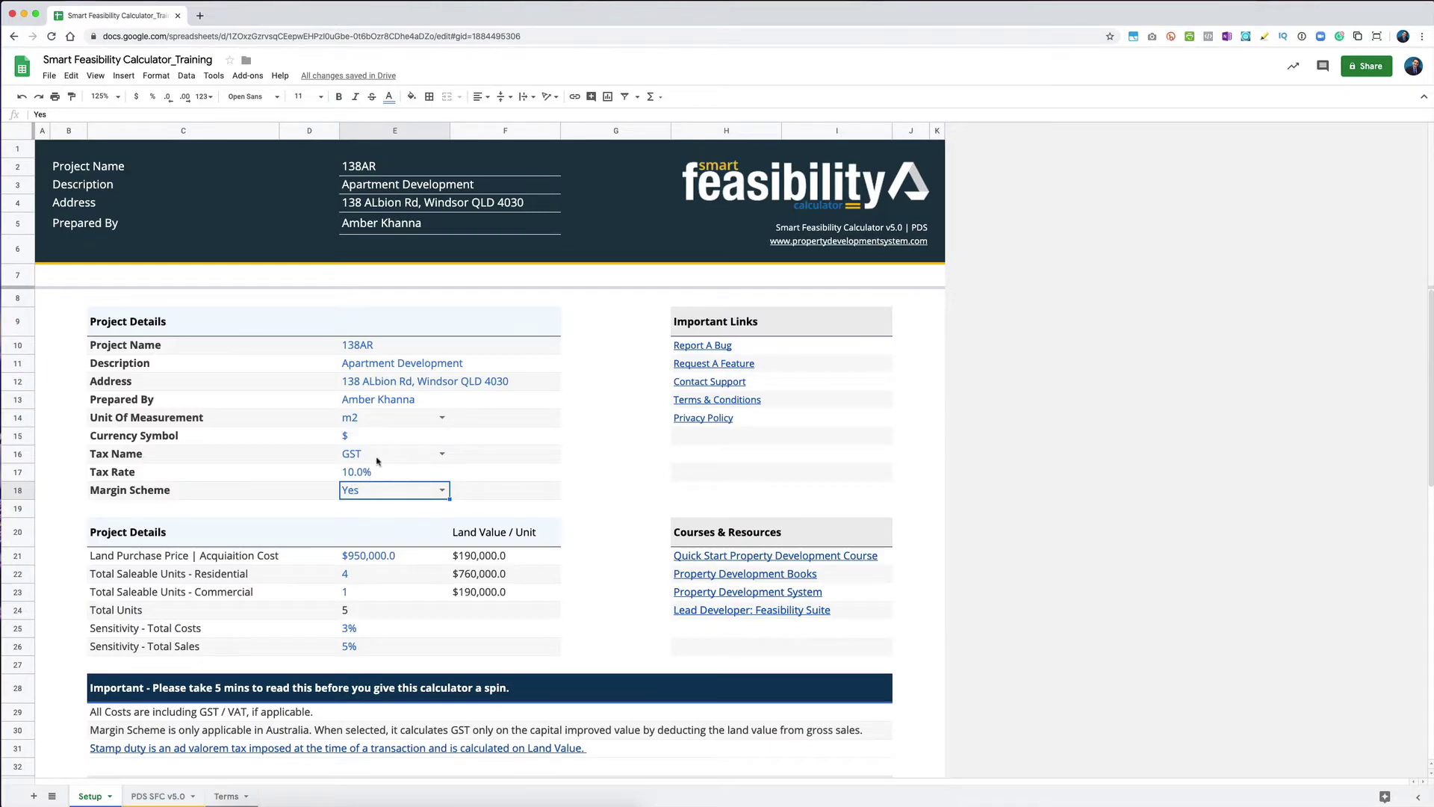
Set Tax Name to NA and view the effect on PDS SFC v5.0 tax results.
{"action": "left_click", "coordinate": [377, 457]}
{"action": "left_click", "coordinate": [379, 457]}
{"action": "left_click", "coordinate": [357, 508]}
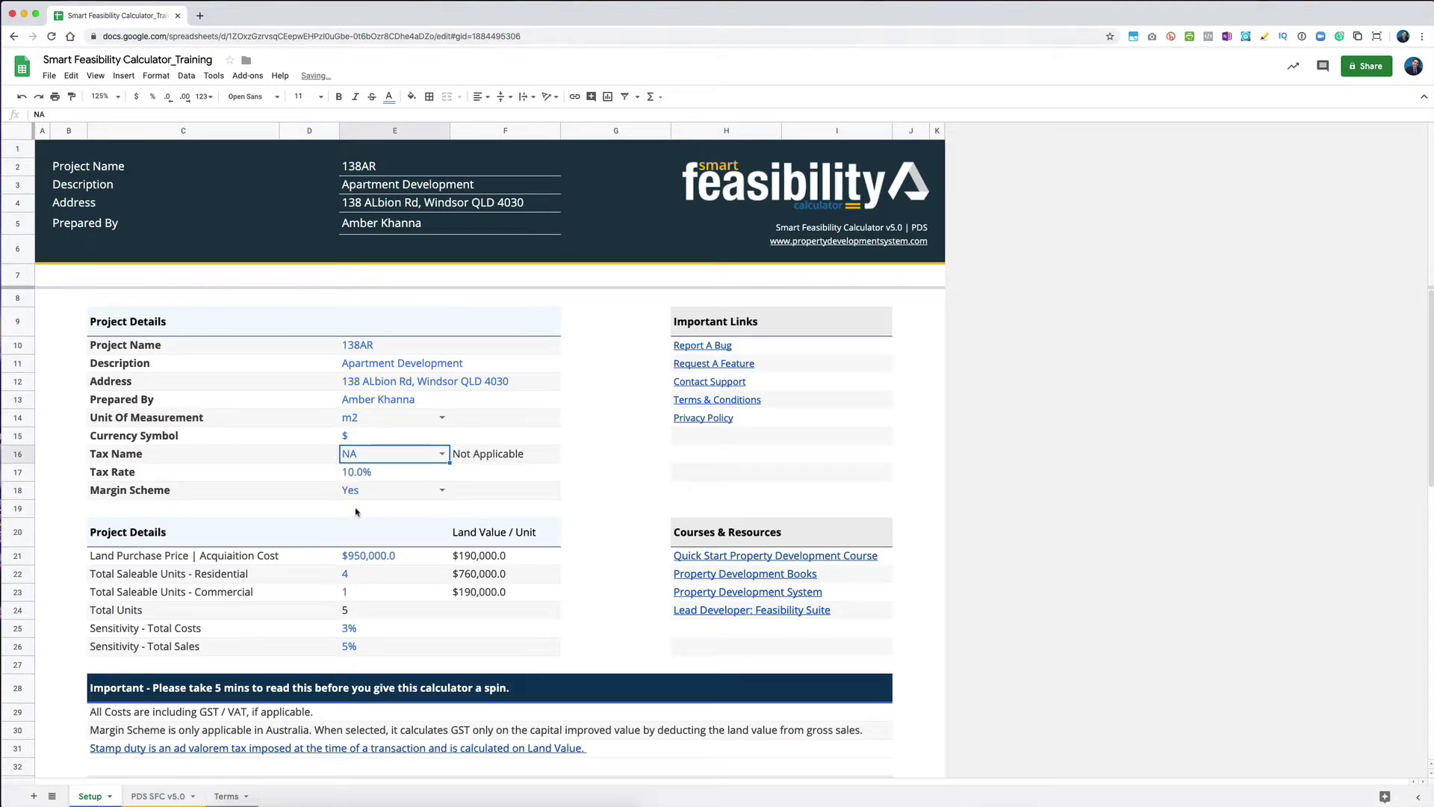
{"action": "left_click", "coordinate": [157, 796]}
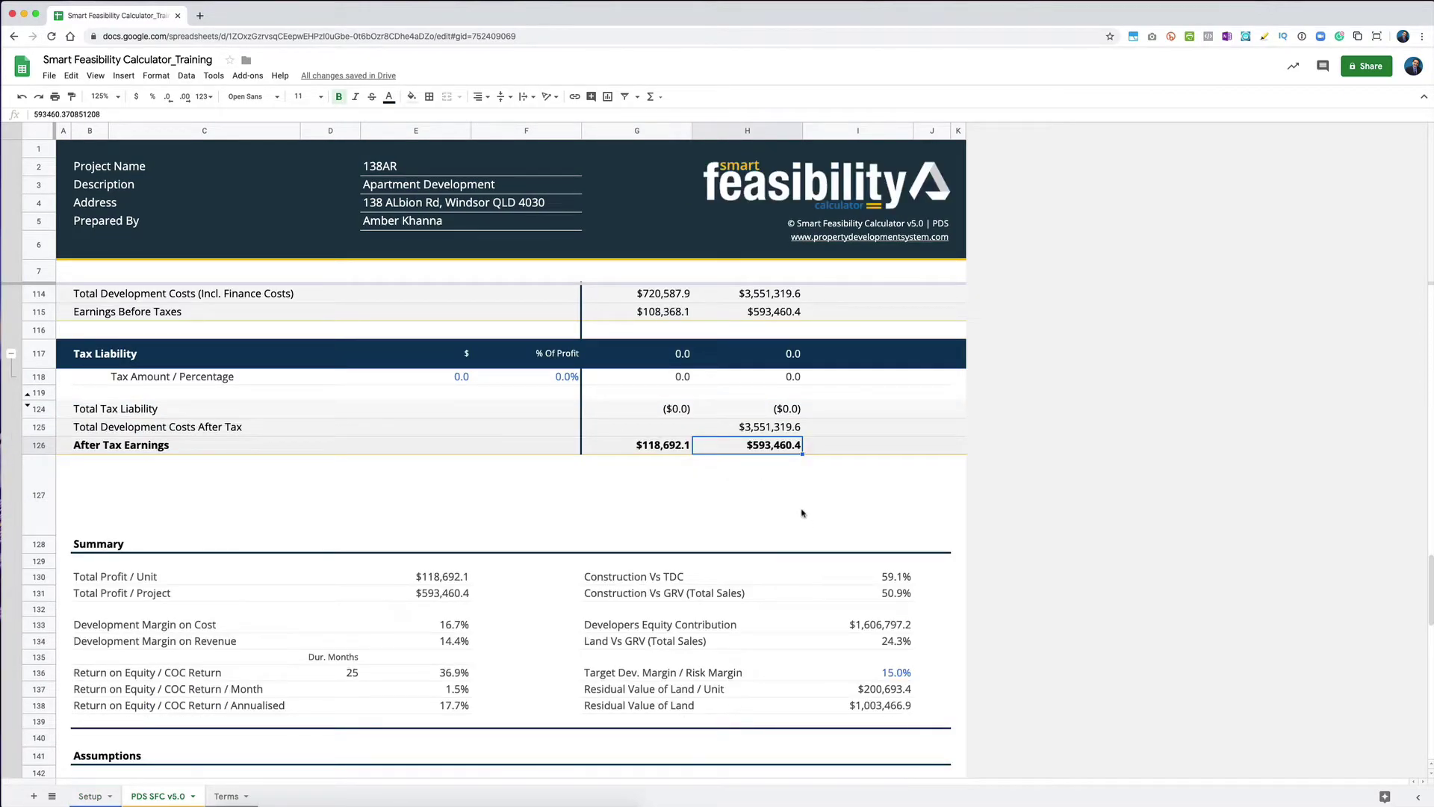
Restore Tax Name to GST on Setup and view the recalculated PDS SFC v5.0 results.
{"action": "left_click", "coordinate": [88, 797]}
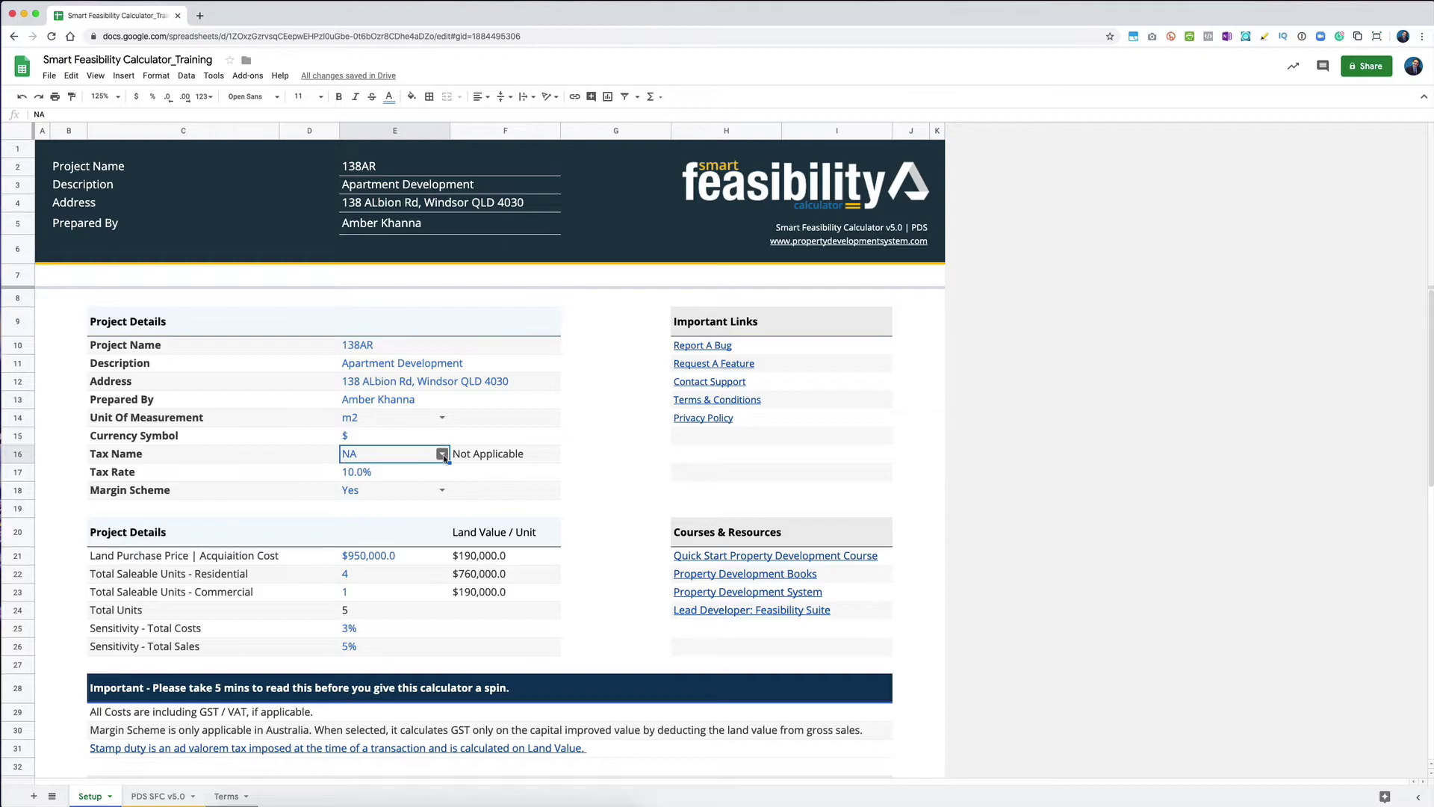
{"action": "left_click", "coordinate": [442, 454]}
{"action": "left_click", "coordinate": [377, 490]}
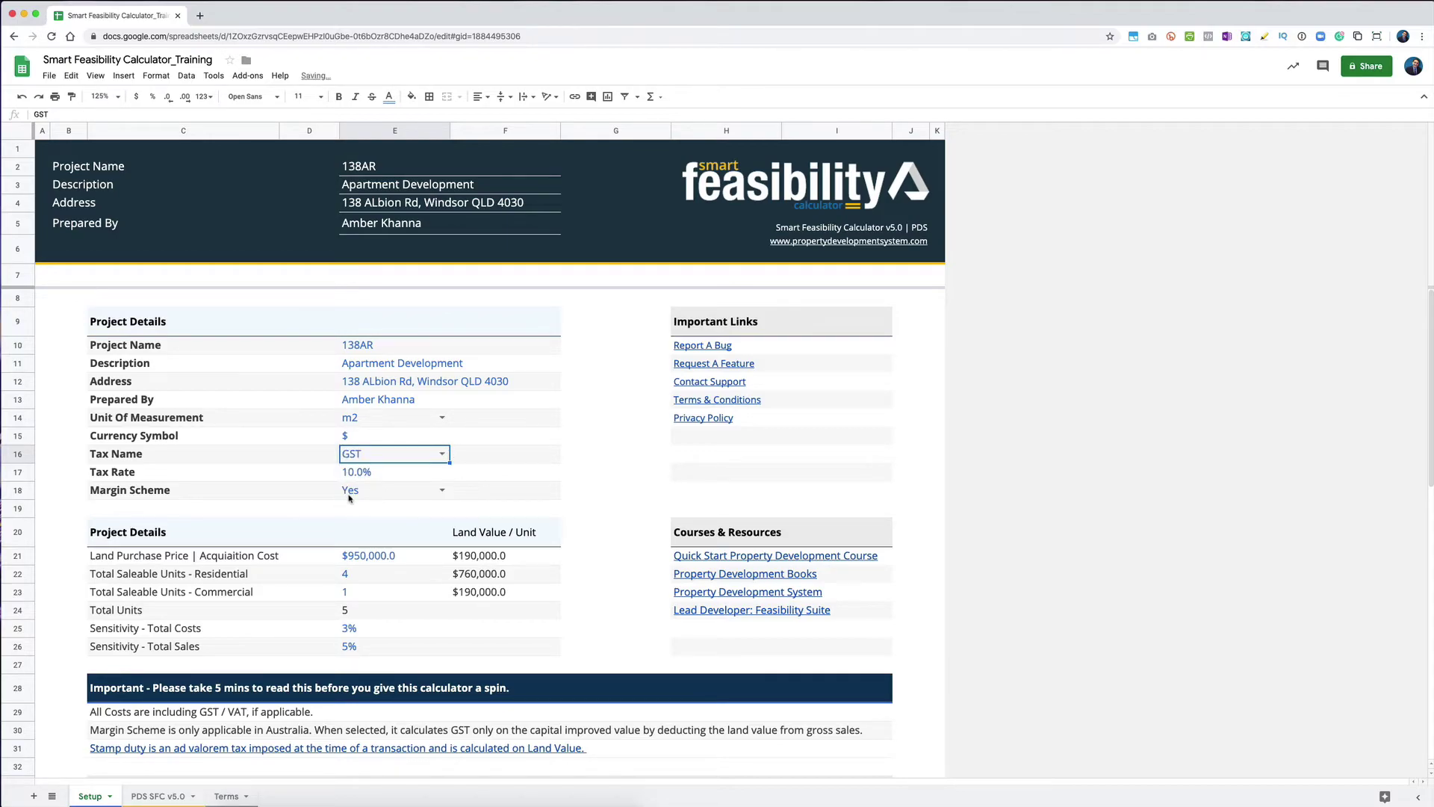
{"action": "left_click", "coordinate": [156, 796]}
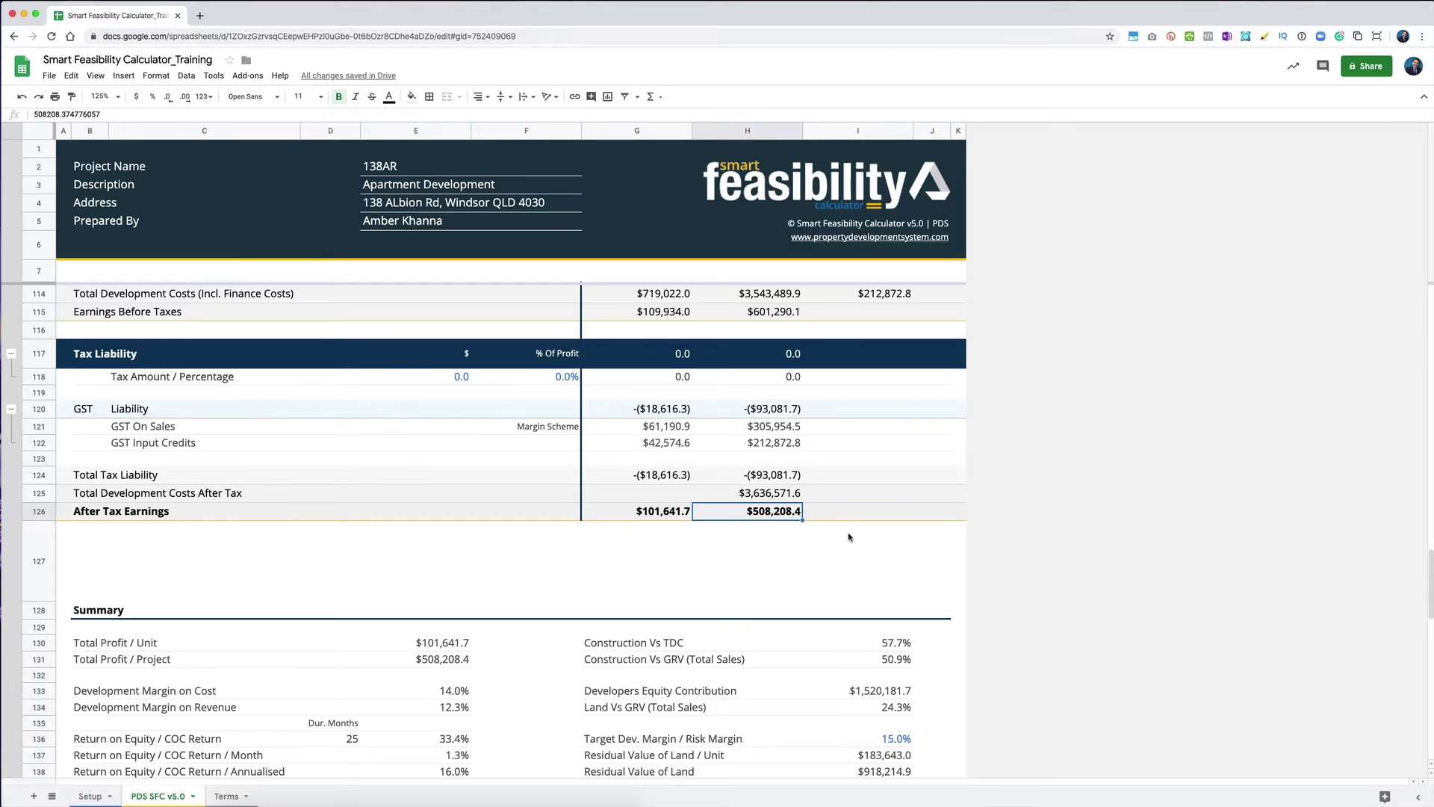
Enter a 14% tax rate in E17 on Setup and check the results on PDS SFC v5.0.
{"action": "scroll", "coordinate": [849, 537], "scroll_direction": "up", "scroll_amount": 10}
{"action": "scroll", "coordinate": [849, 537], "scroll_direction": "up", "scroll_amount": 15}
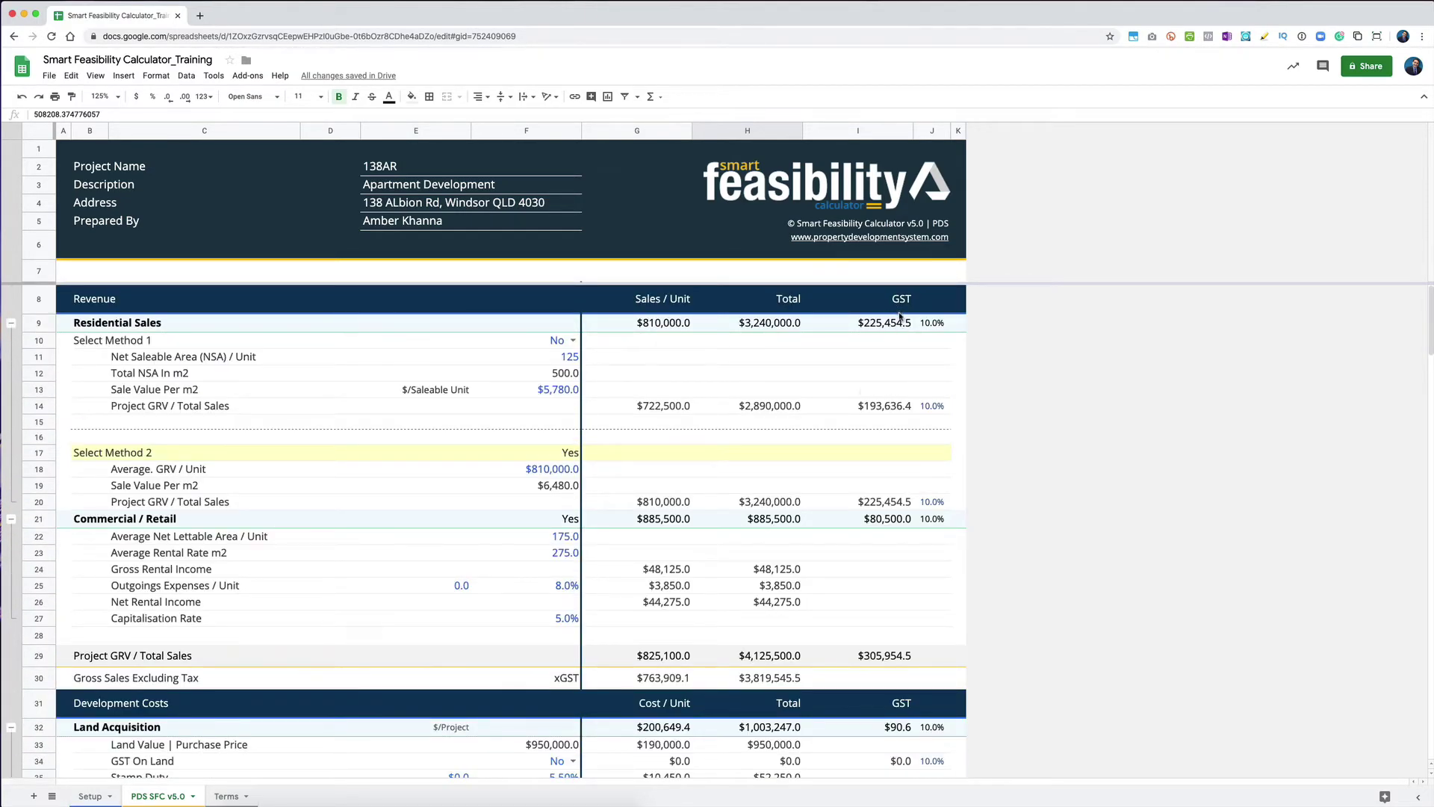
{"action": "left_click", "coordinate": [89, 795]}
{"action": "left_click", "coordinate": [384, 475]}
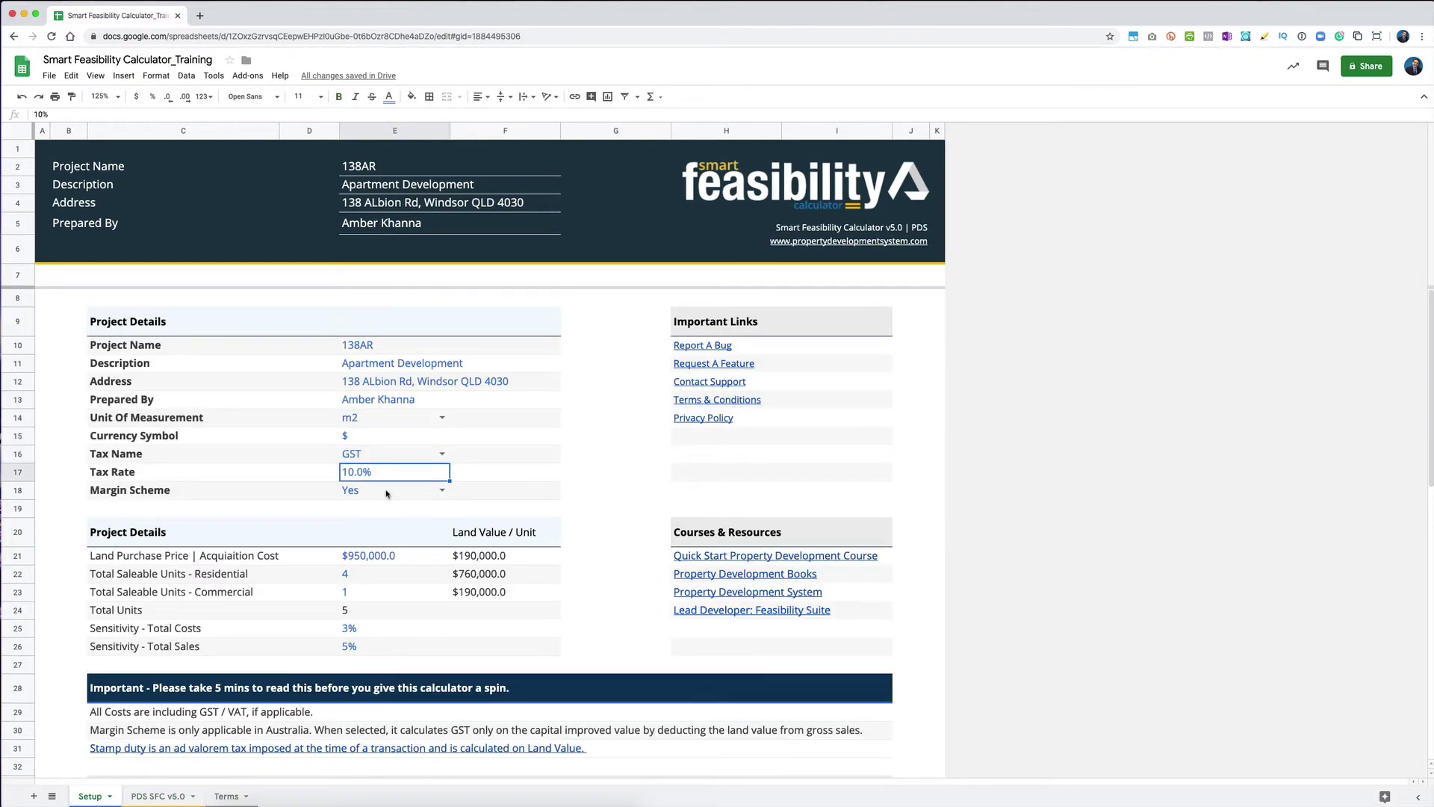
{"action": "type", "text": "14"}
{"action": "key", "text": "Return"}
{"action": "key", "text": "Up"}
{"action": "left_click", "coordinate": [148, 796]}
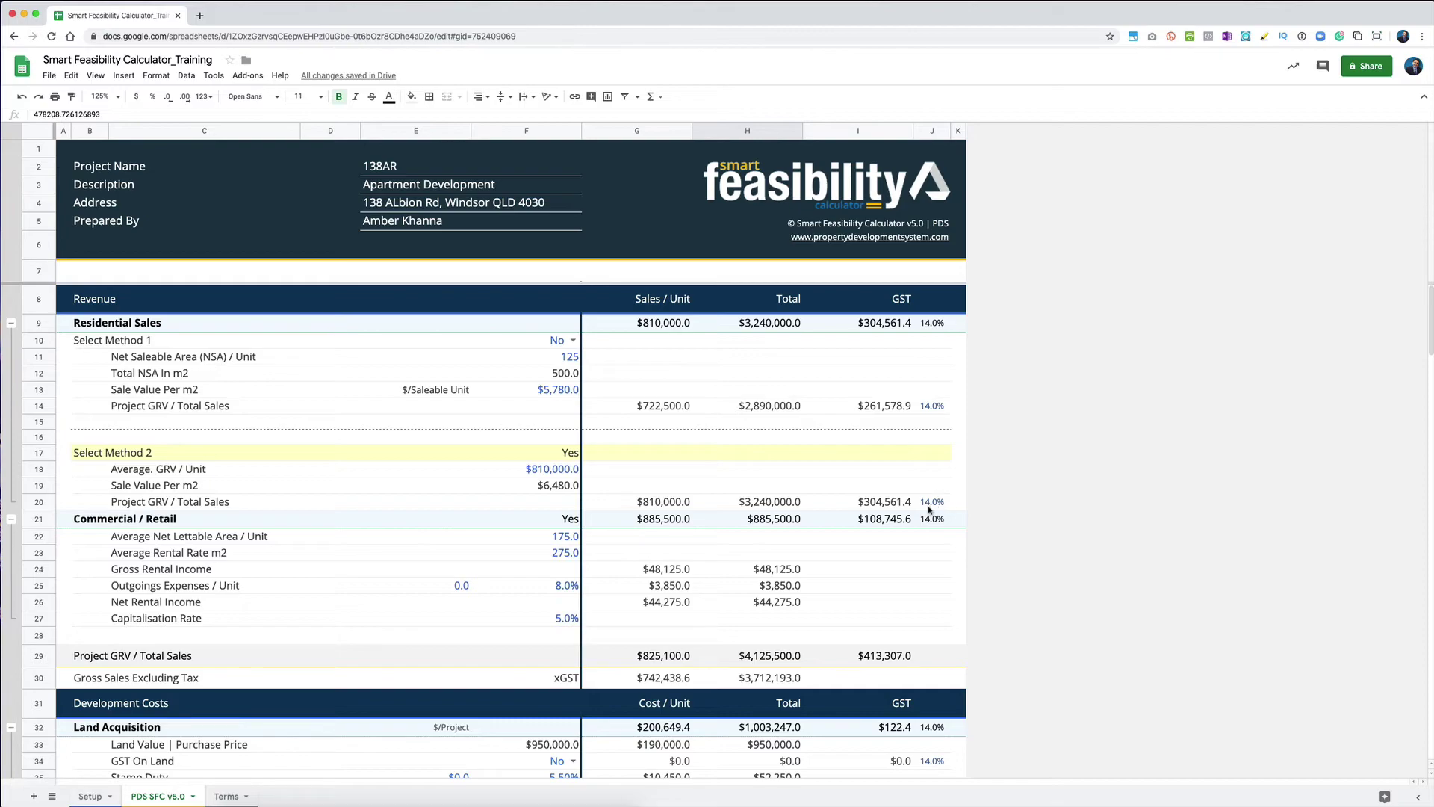
Restore the Setup Tax Rate in E17 to 10%.
{"action": "left_click", "coordinate": [88, 796]}
{"action": "type", "text": "10%"}
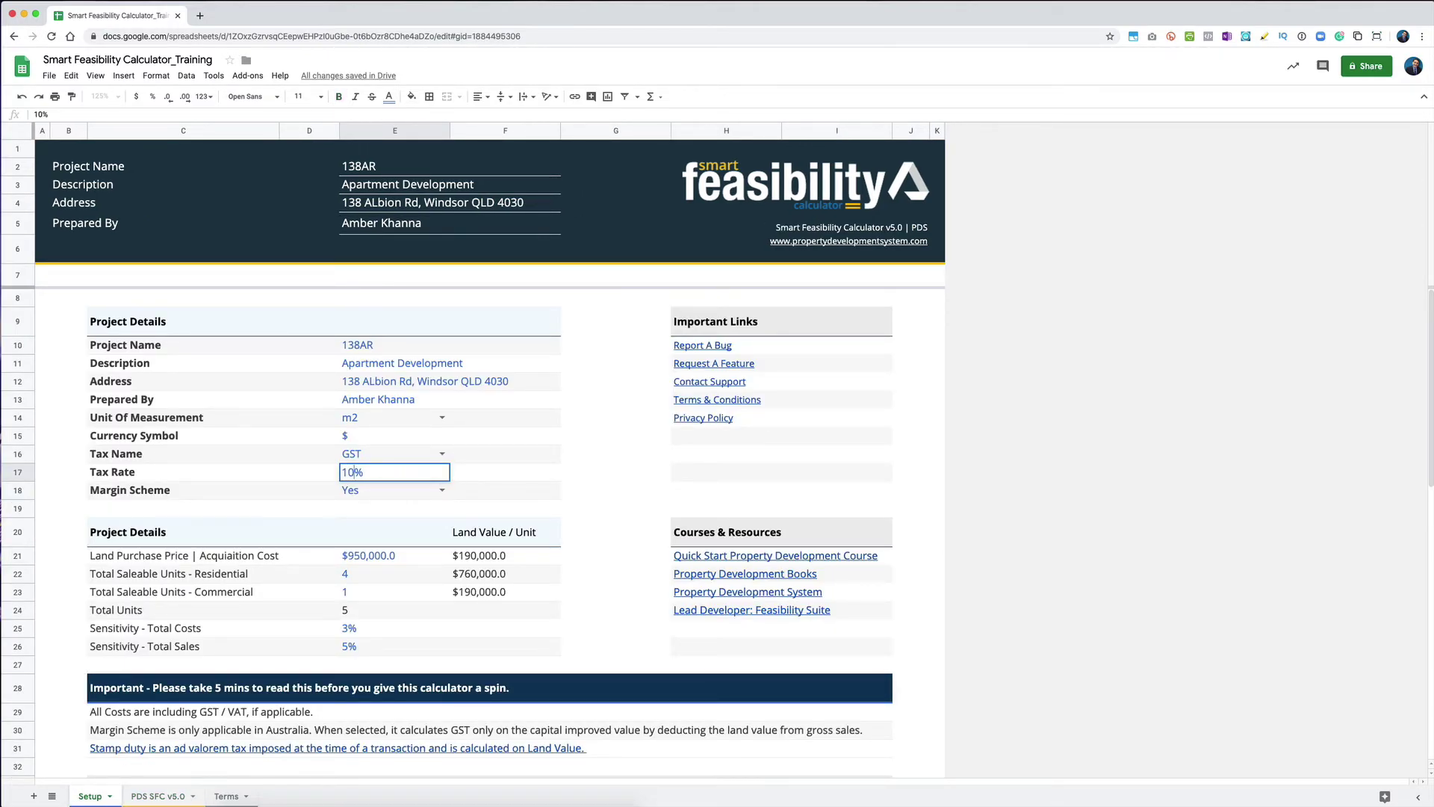
{"action": "key", "text": "Return"}
{"action": "key", "text": "Up"}
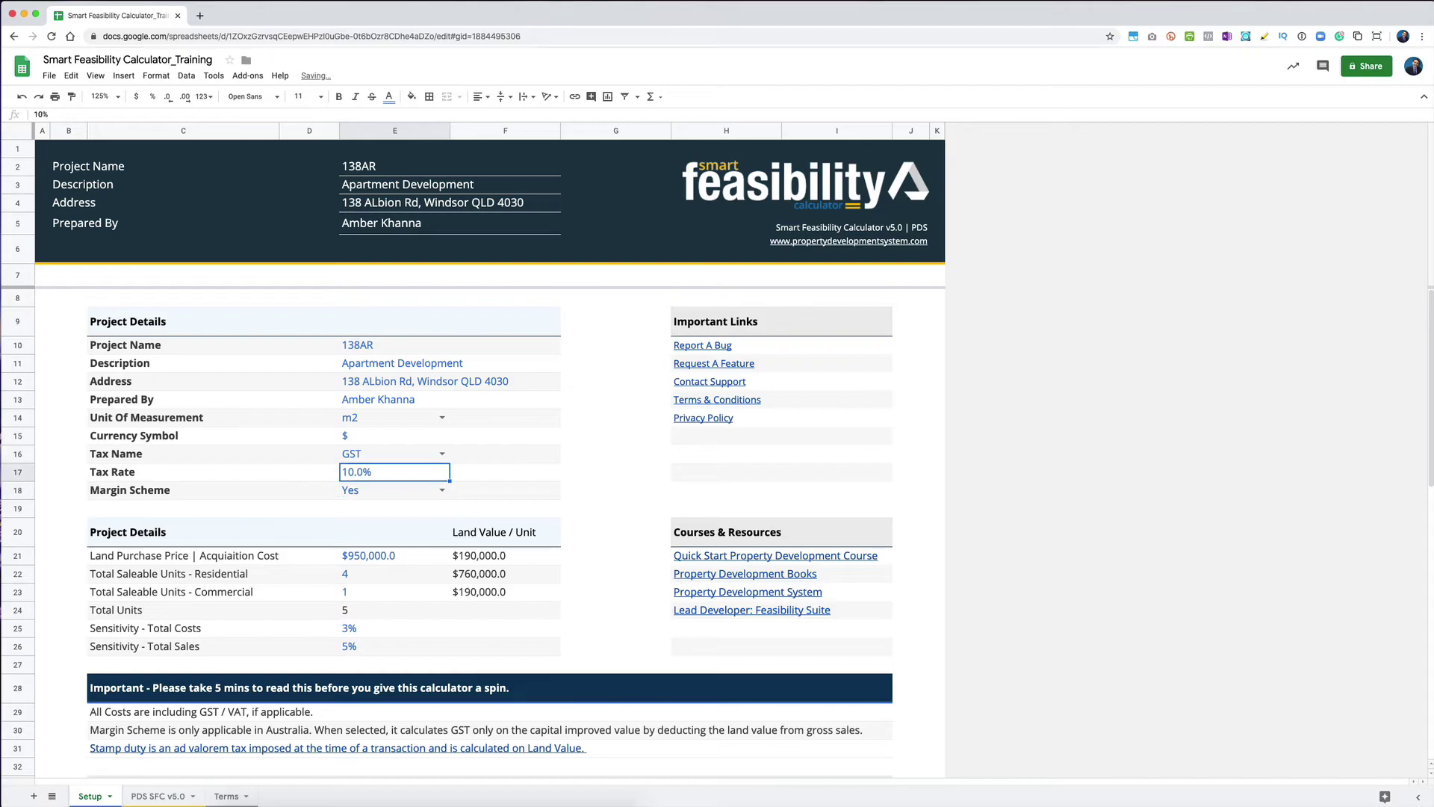
{"action": "left_click", "coordinate": [158, 797]}
{"action": "scroll", "coordinate": [657, 565], "scroll_direction": "down", "scroll_amount": 10}
{"action": "scroll", "coordinate": [658, 565], "scroll_direction": "down", "scroll_amount": 10}
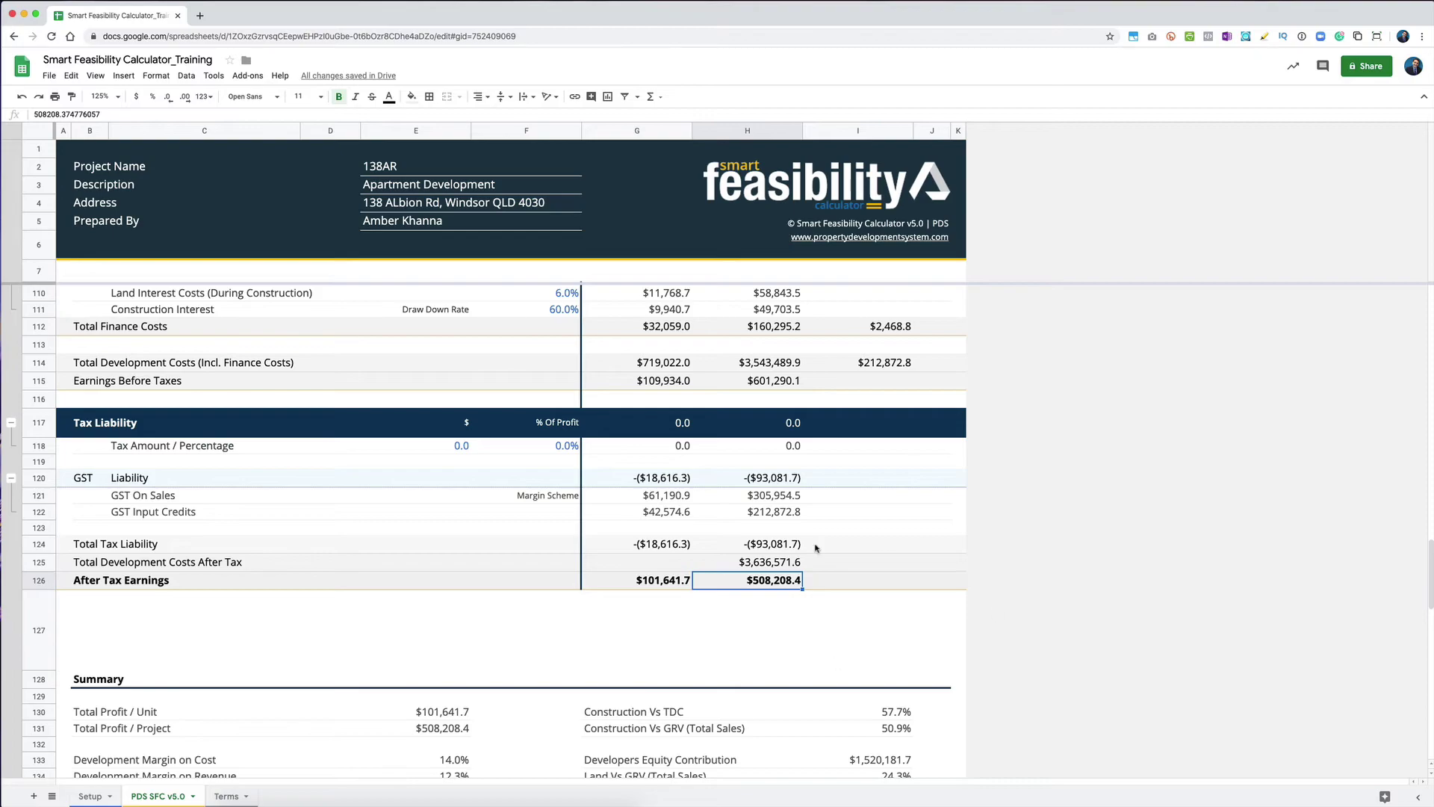
{"action": "scroll", "coordinate": [805, 561], "scroll_direction": "down", "scroll_amount": 5}
{"action": "scroll", "coordinate": [805, 557], "scroll_direction": "down", "scroll_amount": 5}
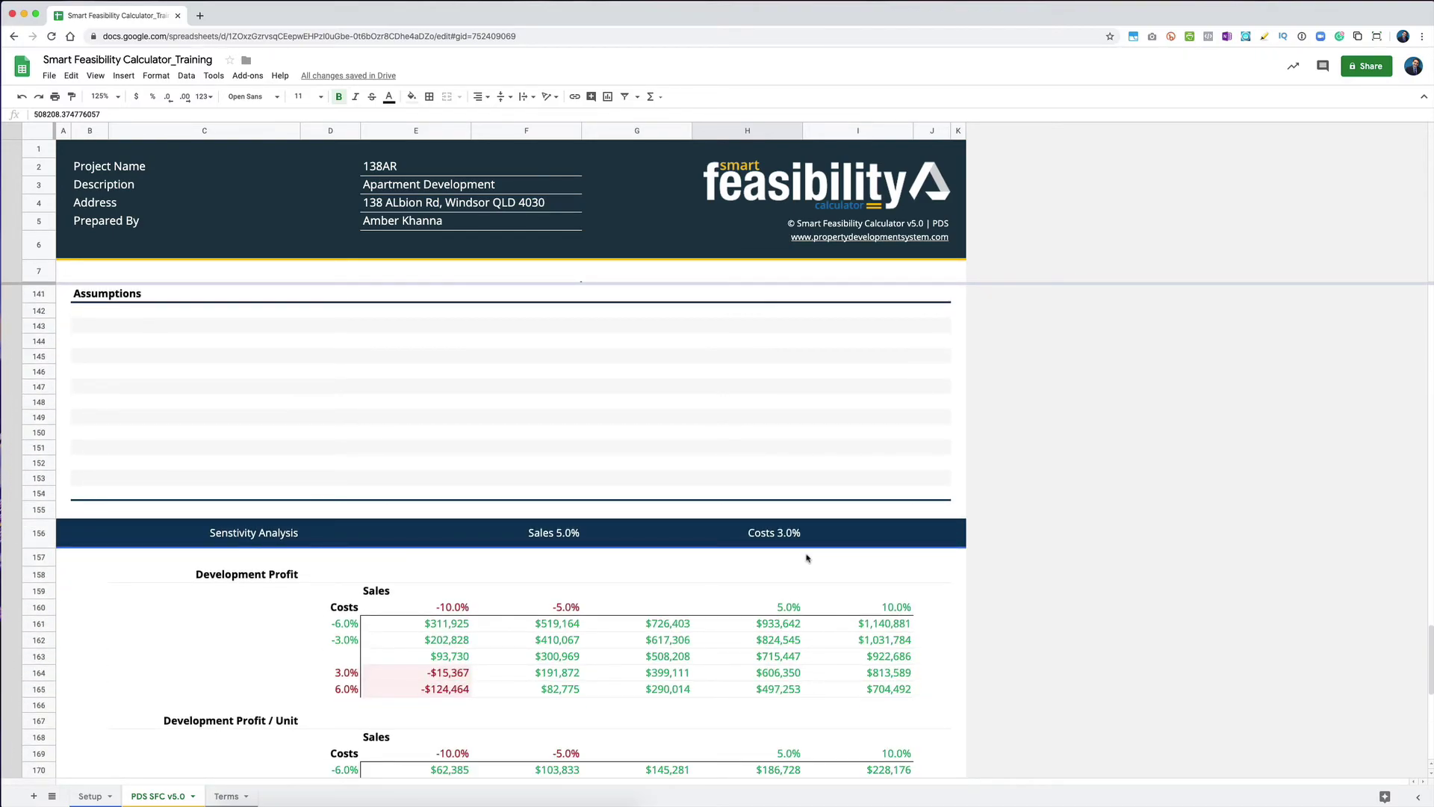
{"action": "scroll", "coordinate": [807, 558], "scroll_direction": "down", "scroll_amount": 3}
{"action": "scroll", "coordinate": [448, 544], "scroll_direction": "down", "scroll_amount": 1}
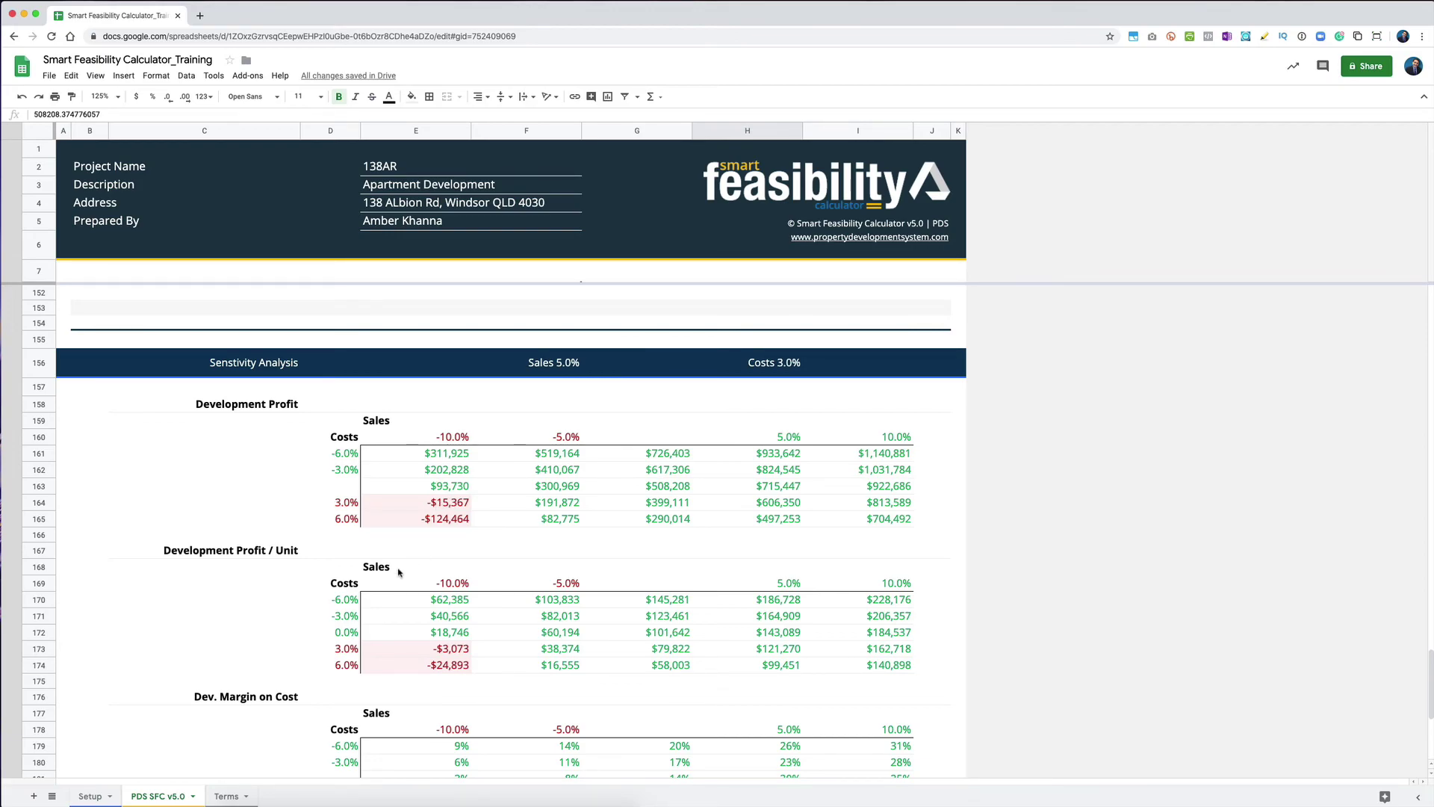
{"action": "left_click", "coordinate": [89, 795]}
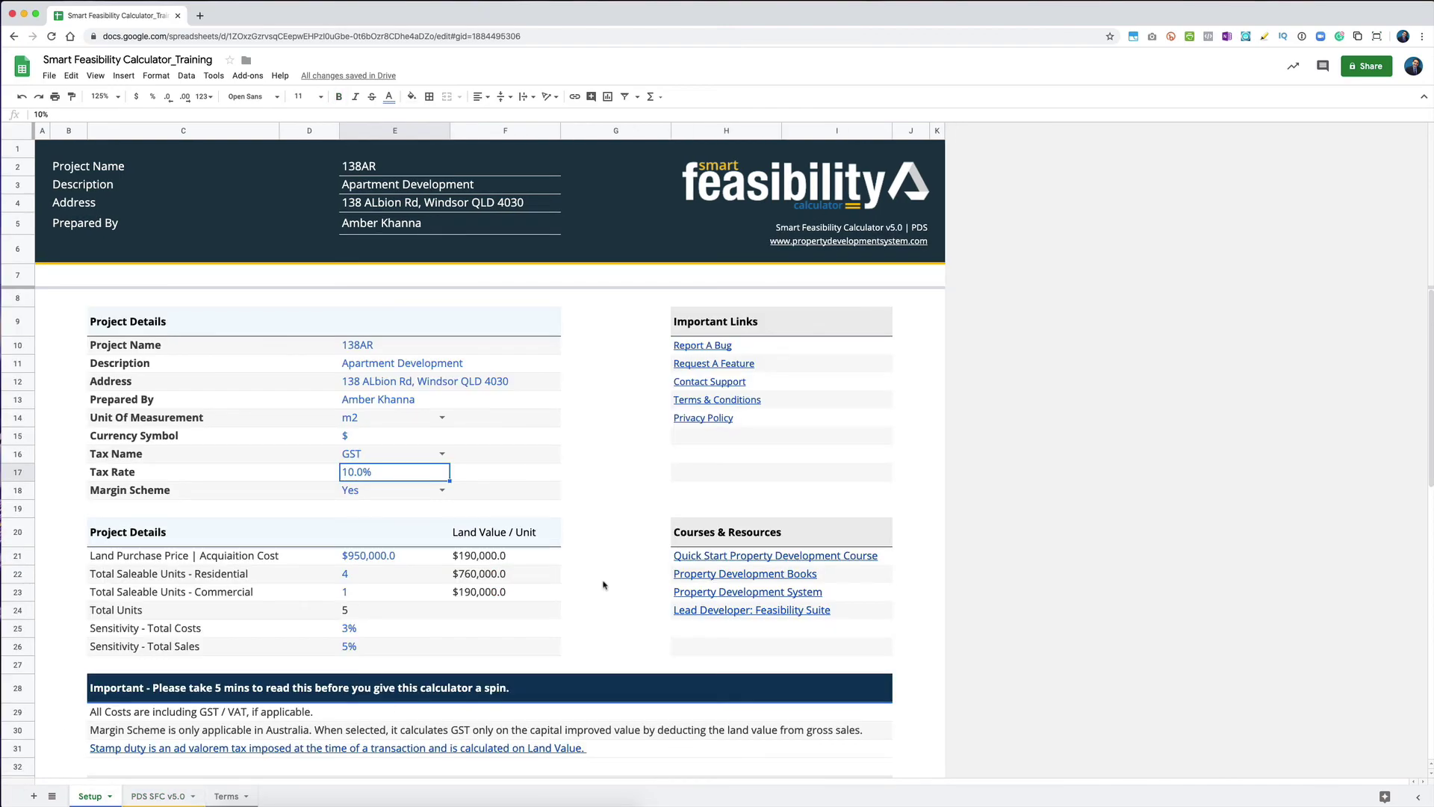
{"action": "scroll", "coordinate": [601, 570], "scroll_direction": "down", "scroll_amount": 5}
{"action": "scroll", "coordinate": [601, 570], "scroll_direction": "up", "scroll_amount": 5}
{"action": "left_click", "coordinate": [170, 795]}
{"action": "left_click", "coordinate": [91, 796]}
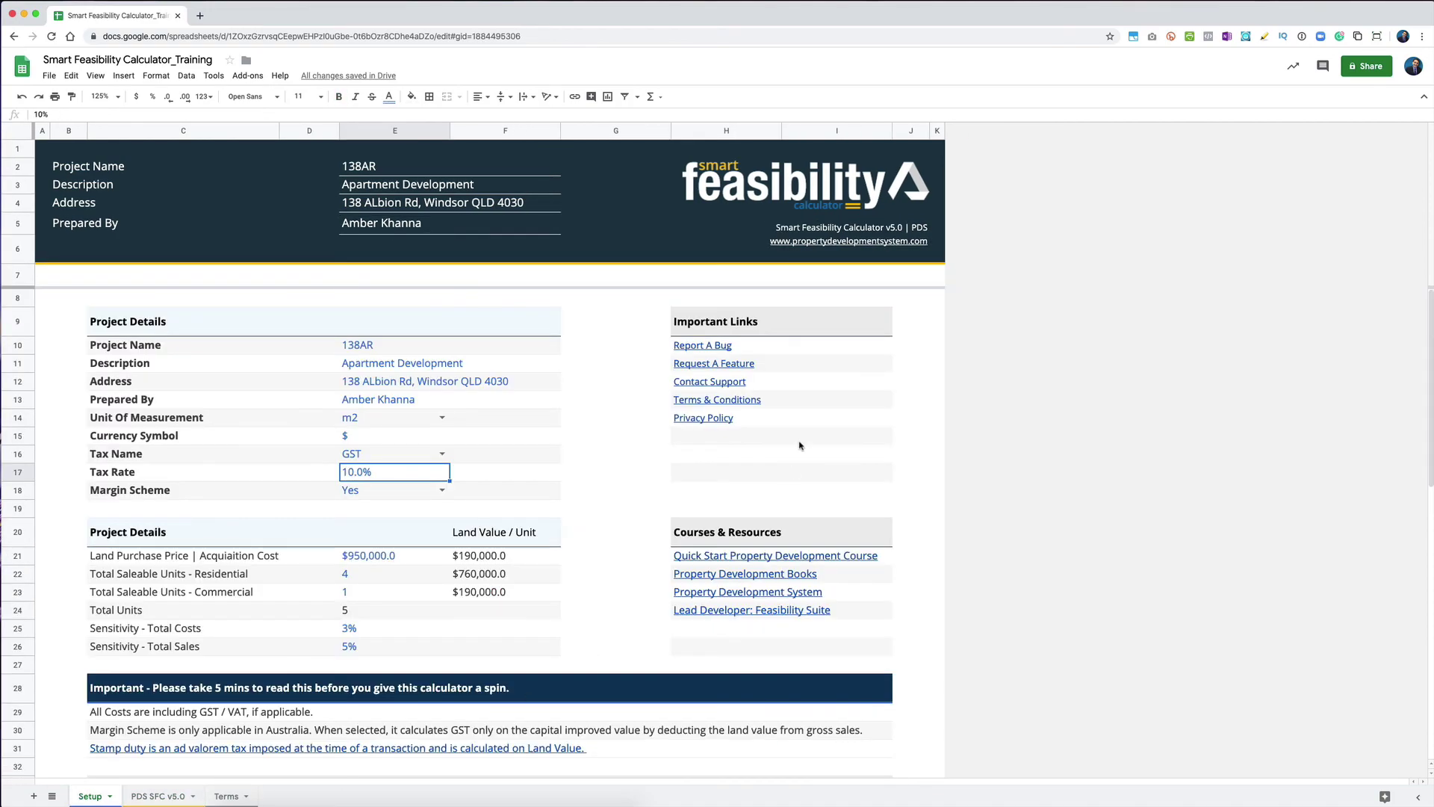